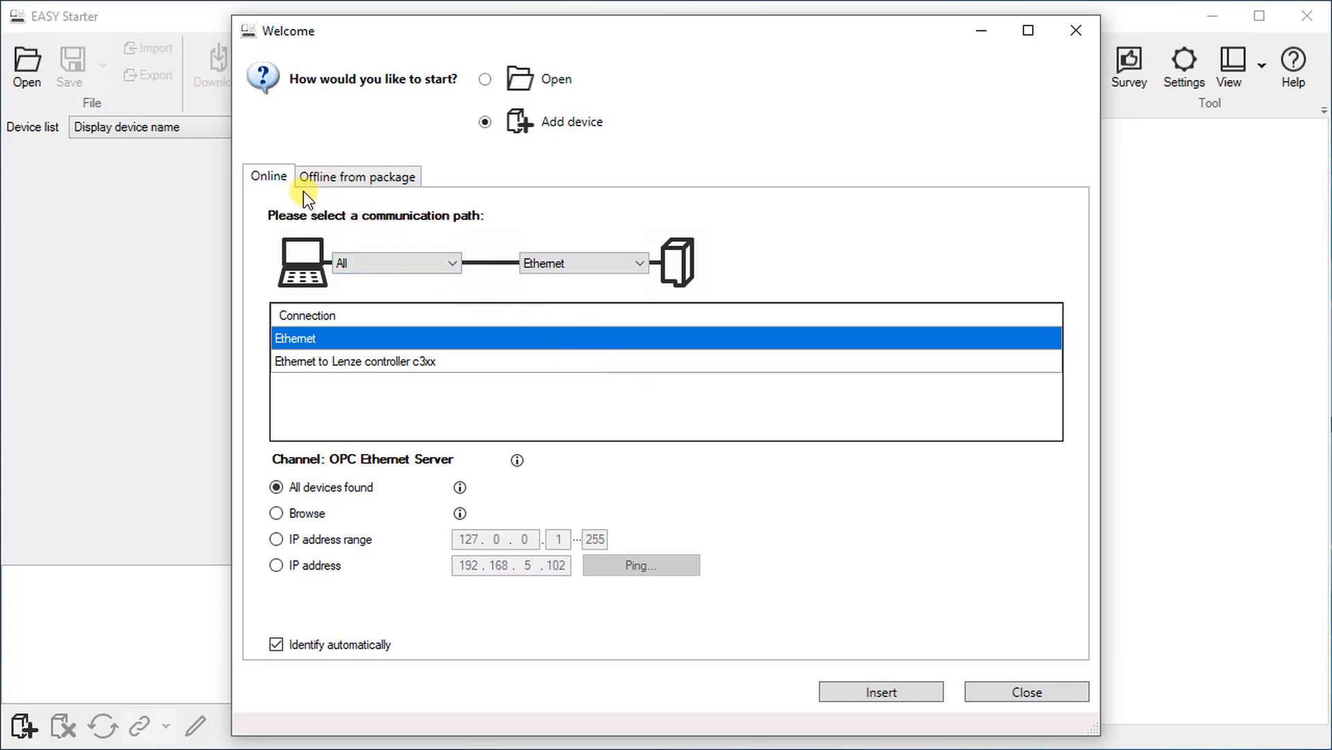
- Choose the i950 (BS-STO) FW V01.04 TA Sync And Correction application from the offline package catalogue
{"action": "left_click", "coordinate": [399, 180]}
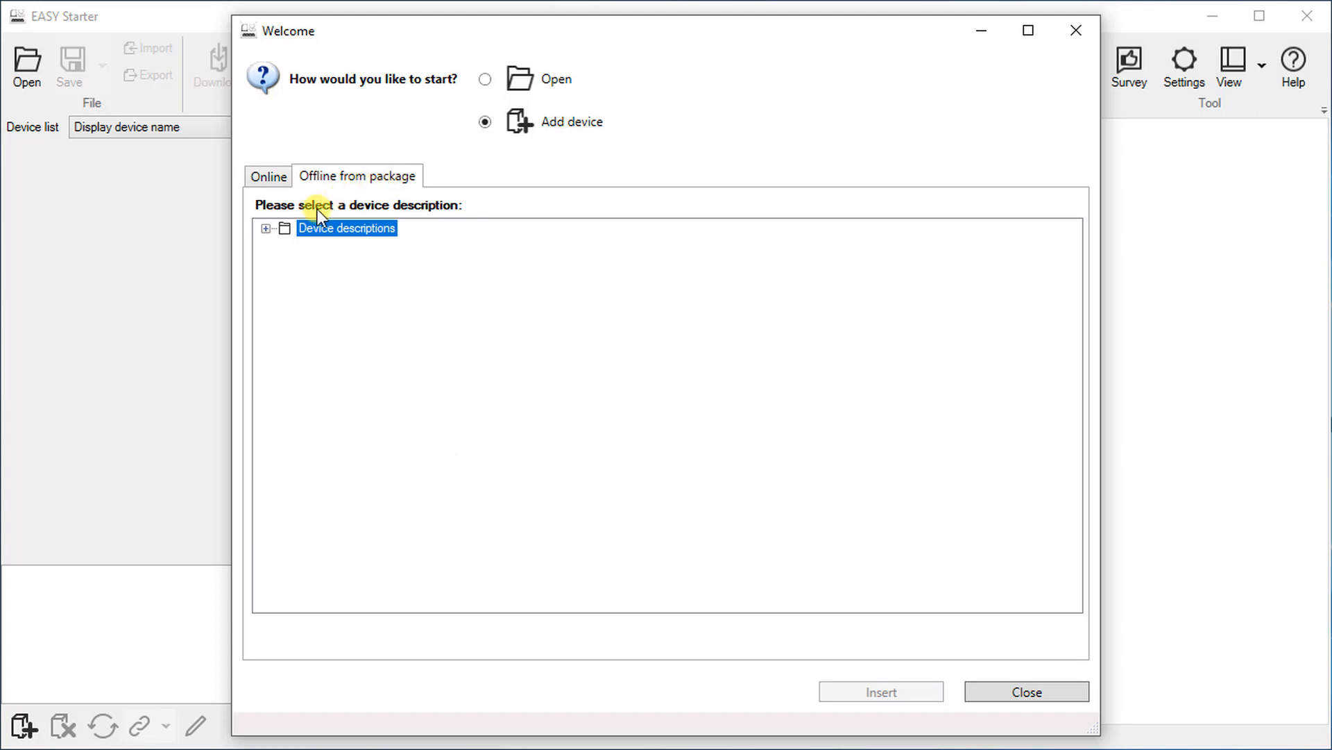
{"action": "left_click", "coordinate": [265, 229]}
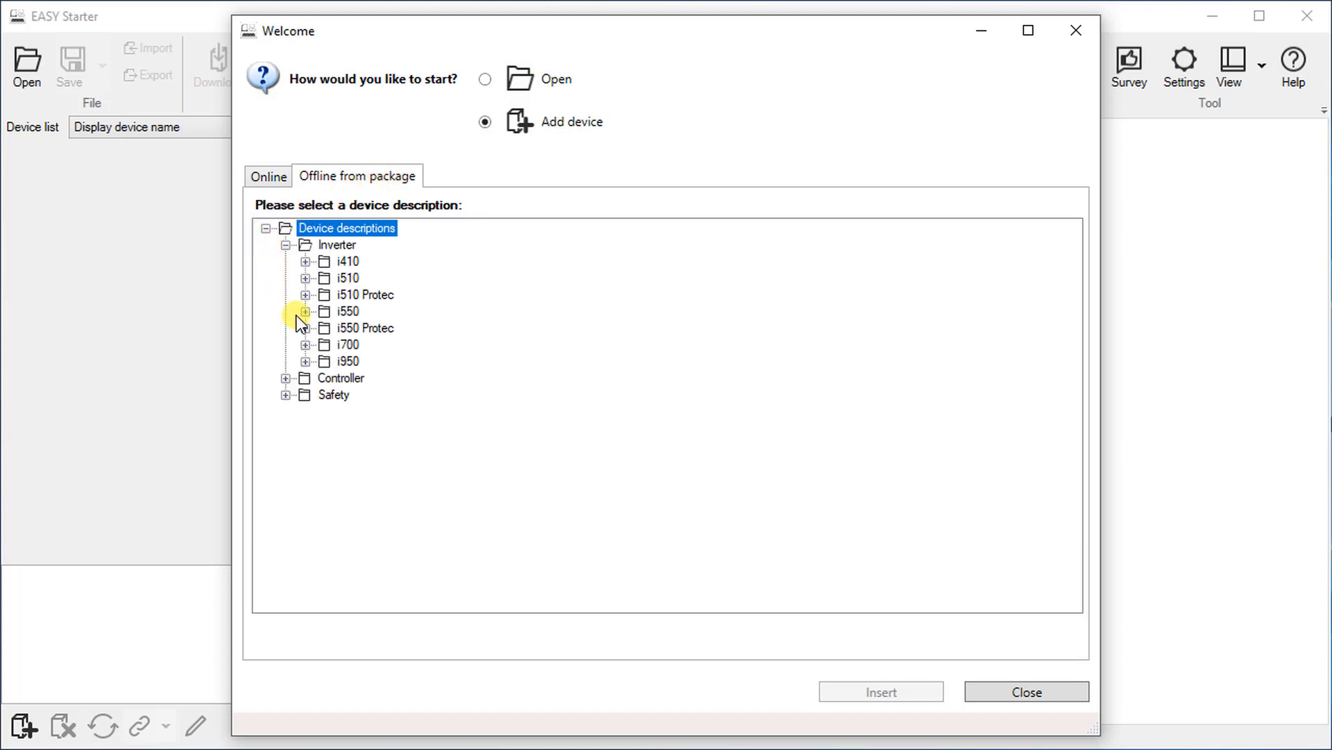
{"action": "left_click", "coordinate": [303, 361]}
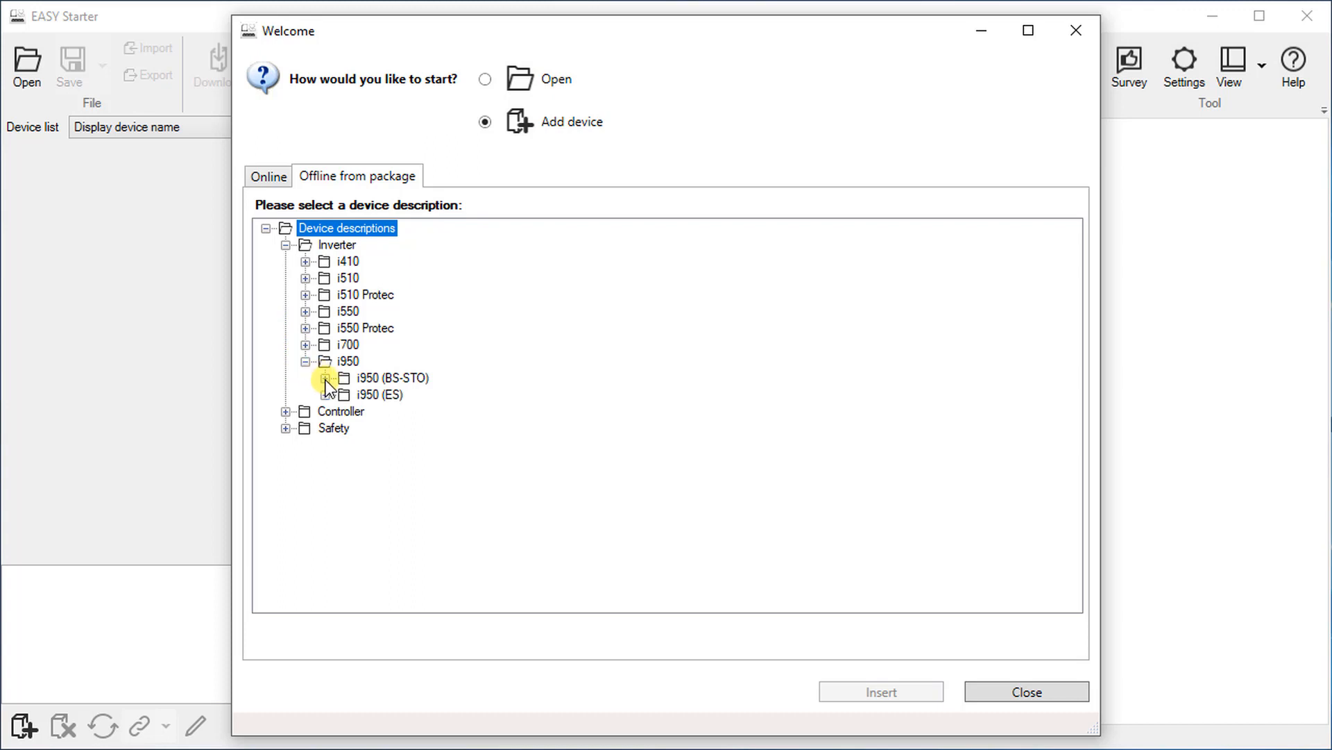
{"action": "left_click", "coordinate": [326, 379]}
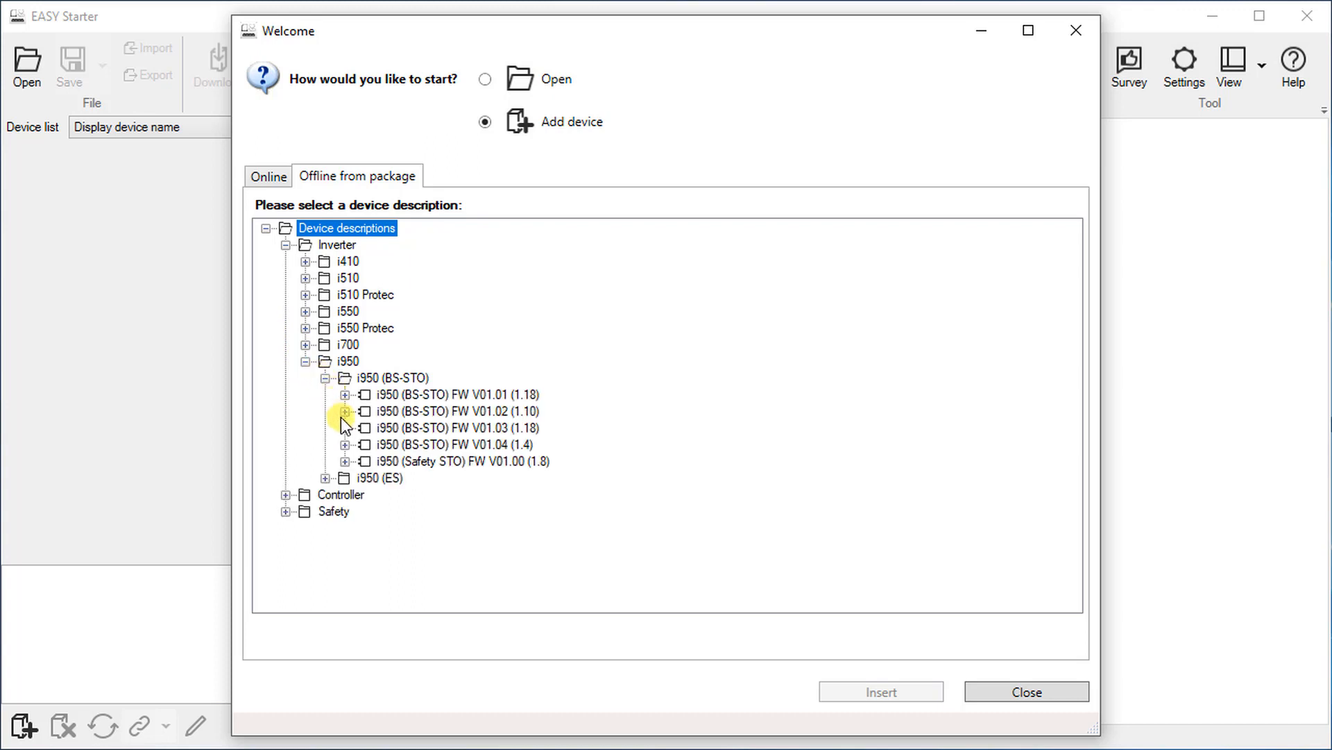
{"action": "left_click", "coordinate": [342, 444]}
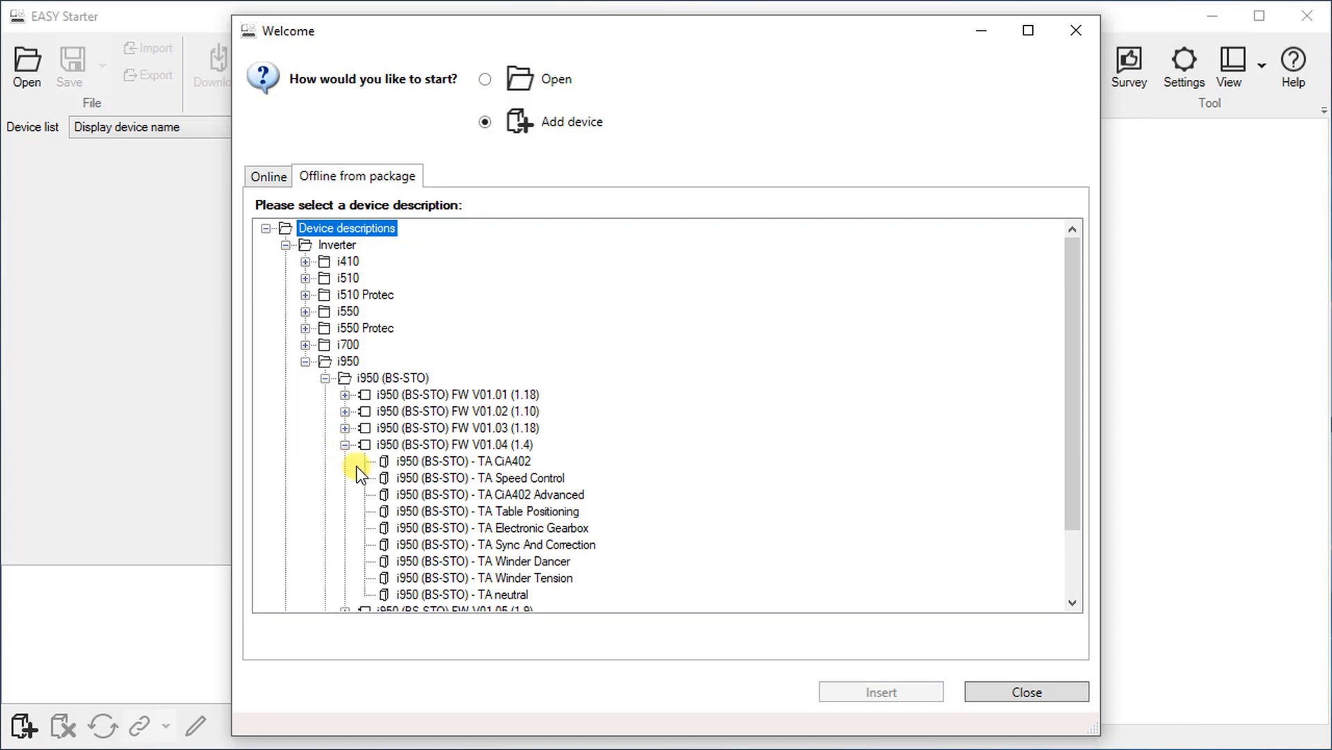
{"action": "left_click", "coordinate": [384, 546]}
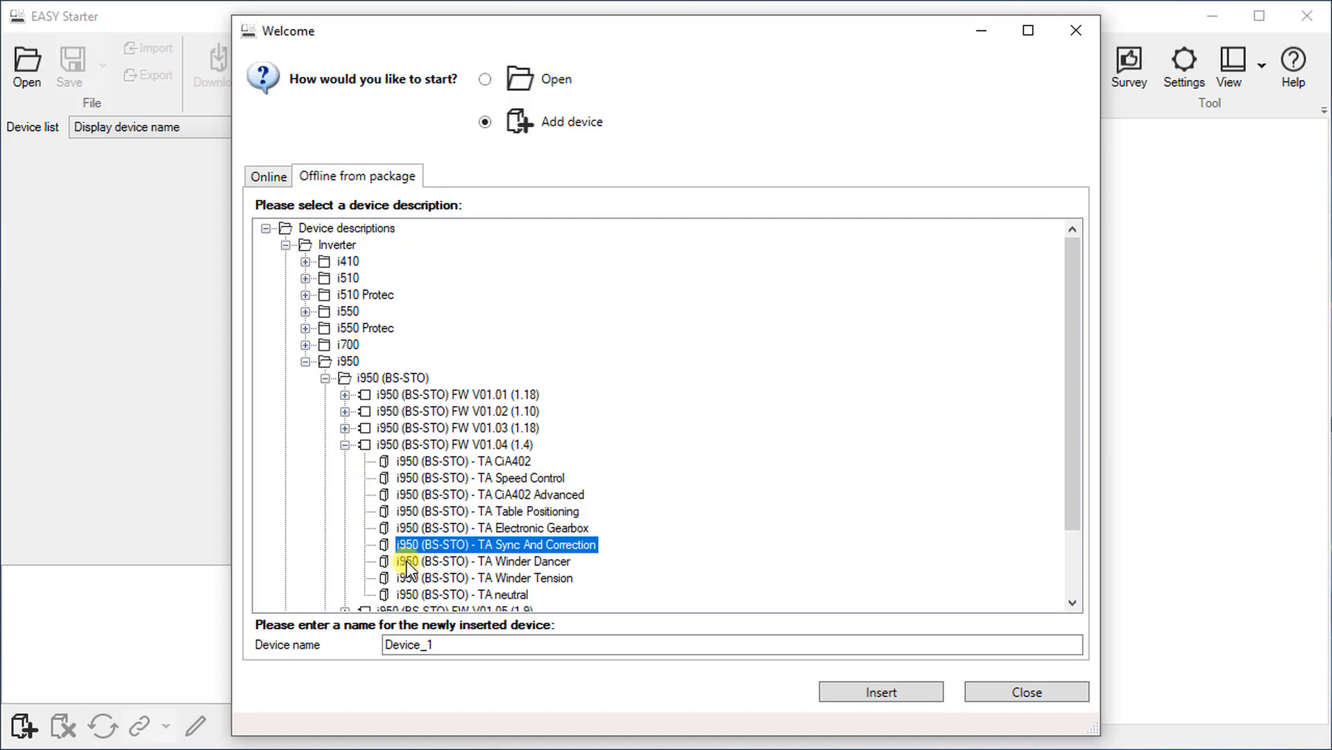
- Name the new device Rotary_Axis and insert it into the project
{"action": "left_click", "coordinate": [469, 644]}
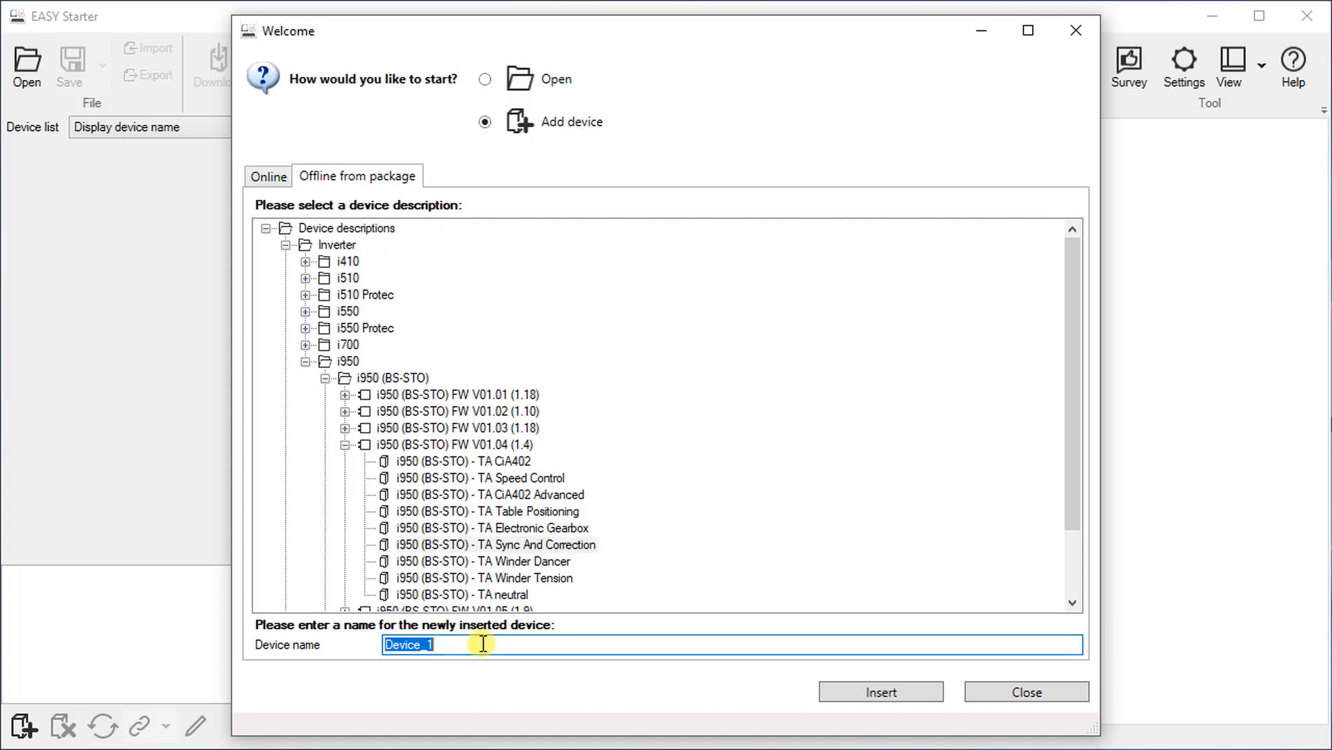
{"action": "type", "text": "Rotary"}
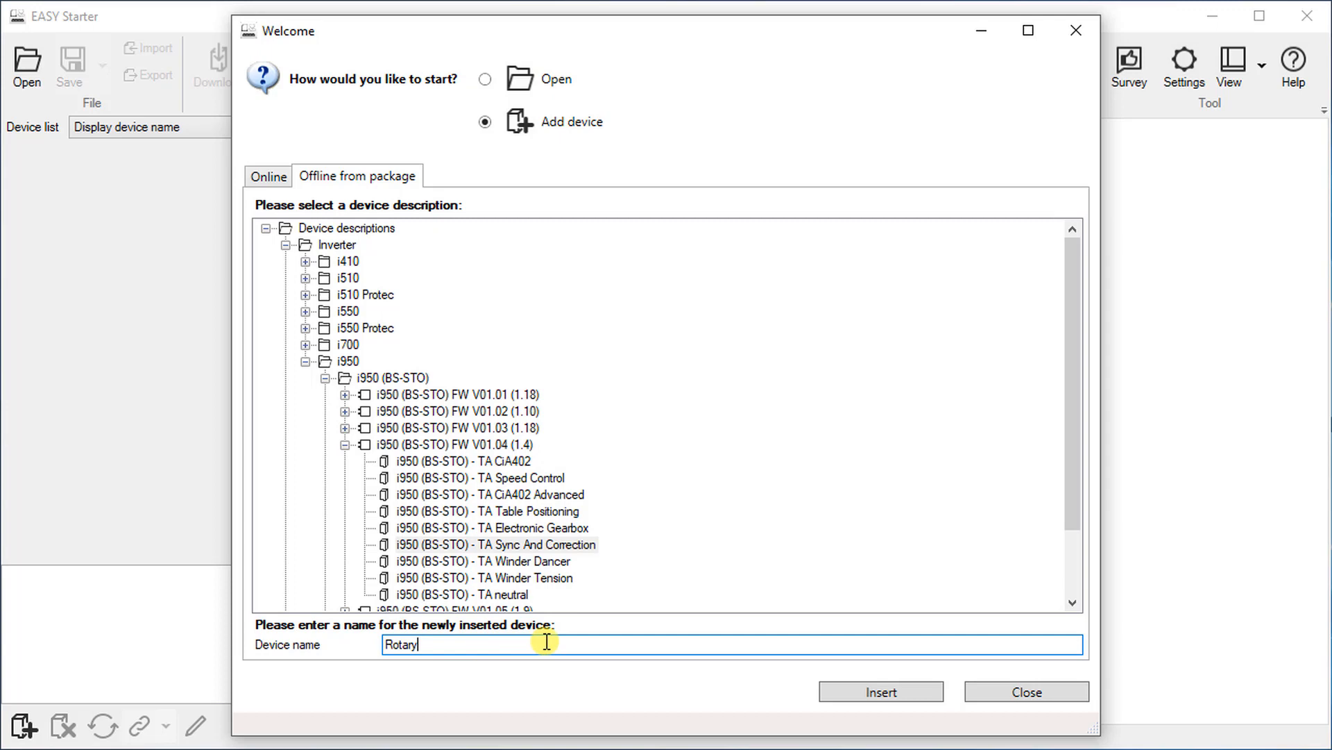
{"action": "type", "text": "_Axis"}
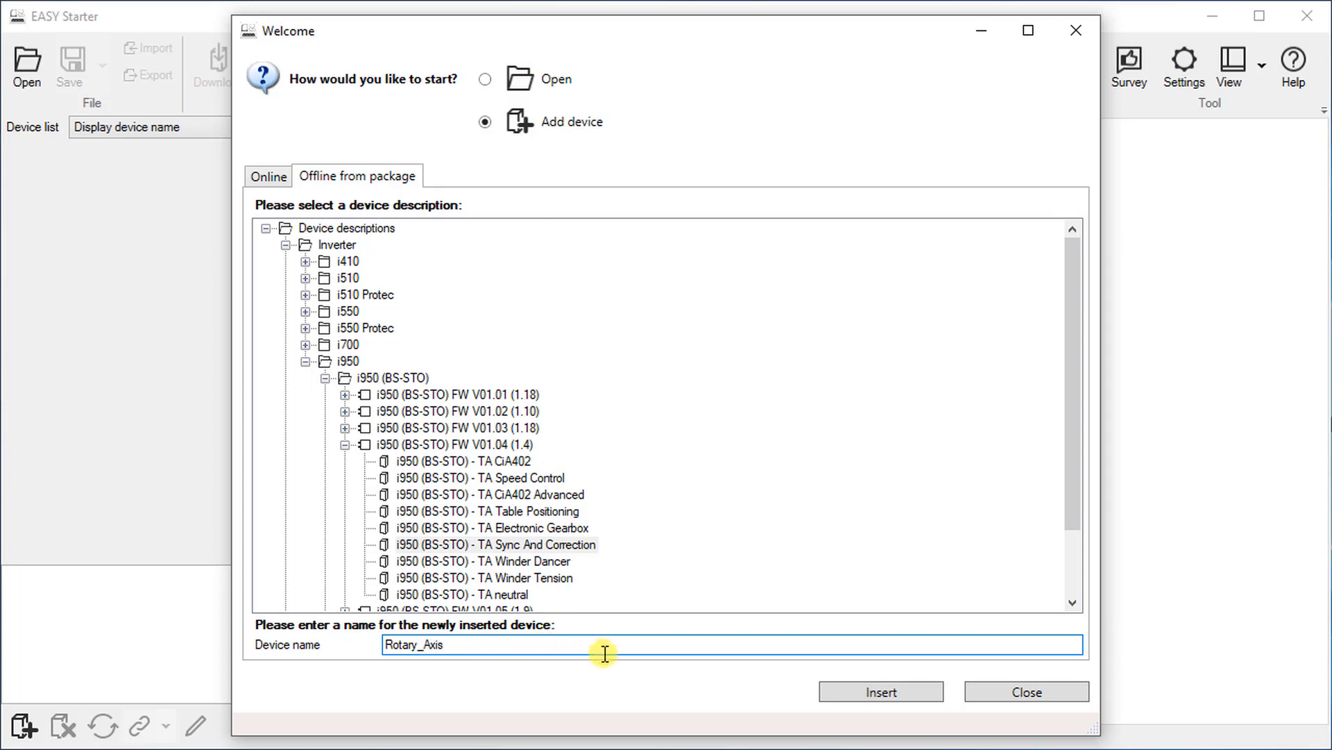
{"action": "left_click", "coordinate": [856, 690]}
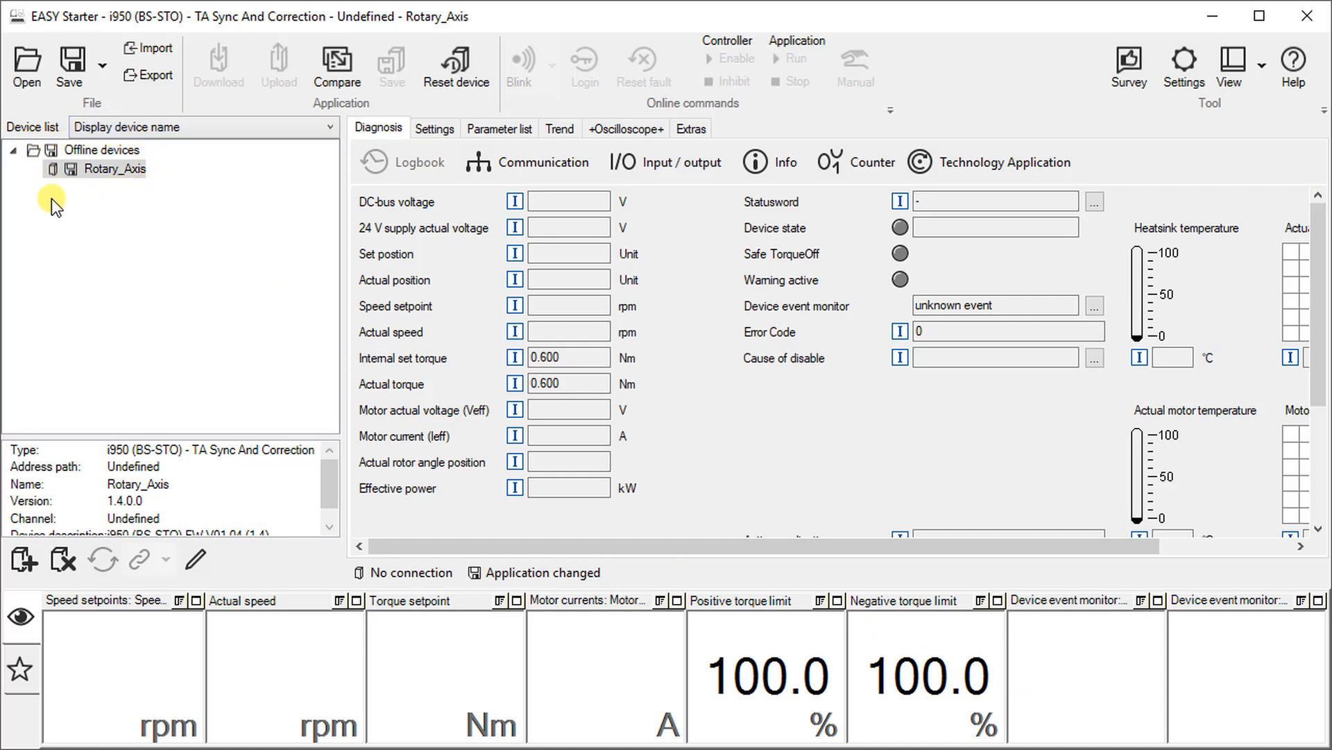
- Start saving Rotary_Axis and create a new folder MachineModule01 in PL059i_machine
{"action": "left_click", "coordinate": [74, 61]}
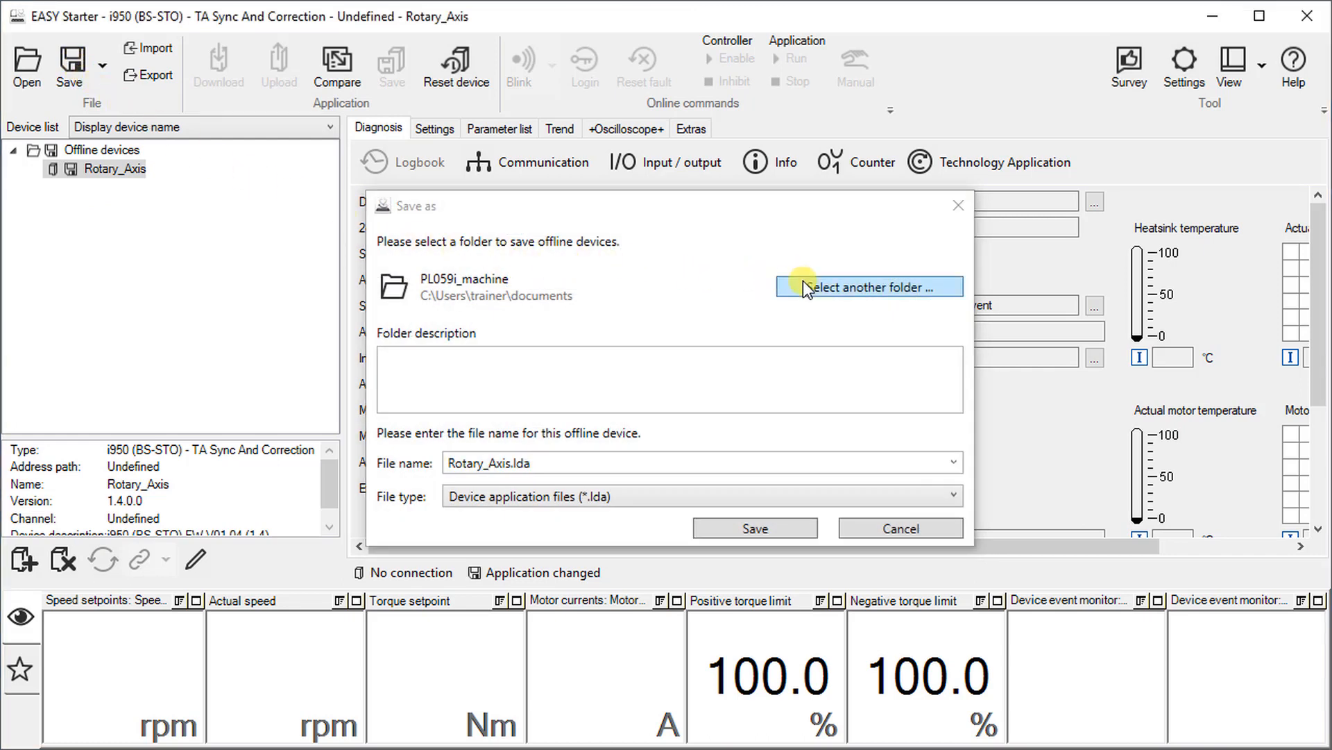
{"action": "left_click", "coordinate": [832, 284]}
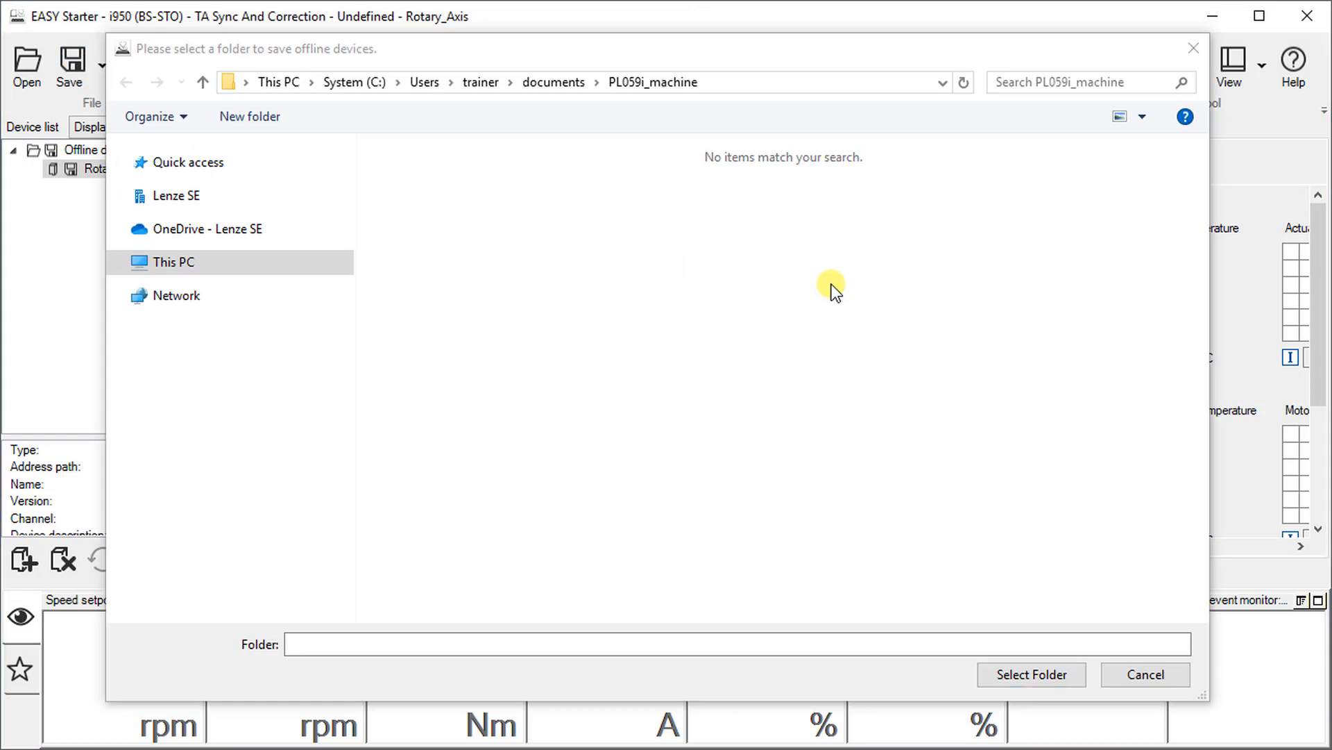
{"action": "left_click", "coordinate": [276, 115]}
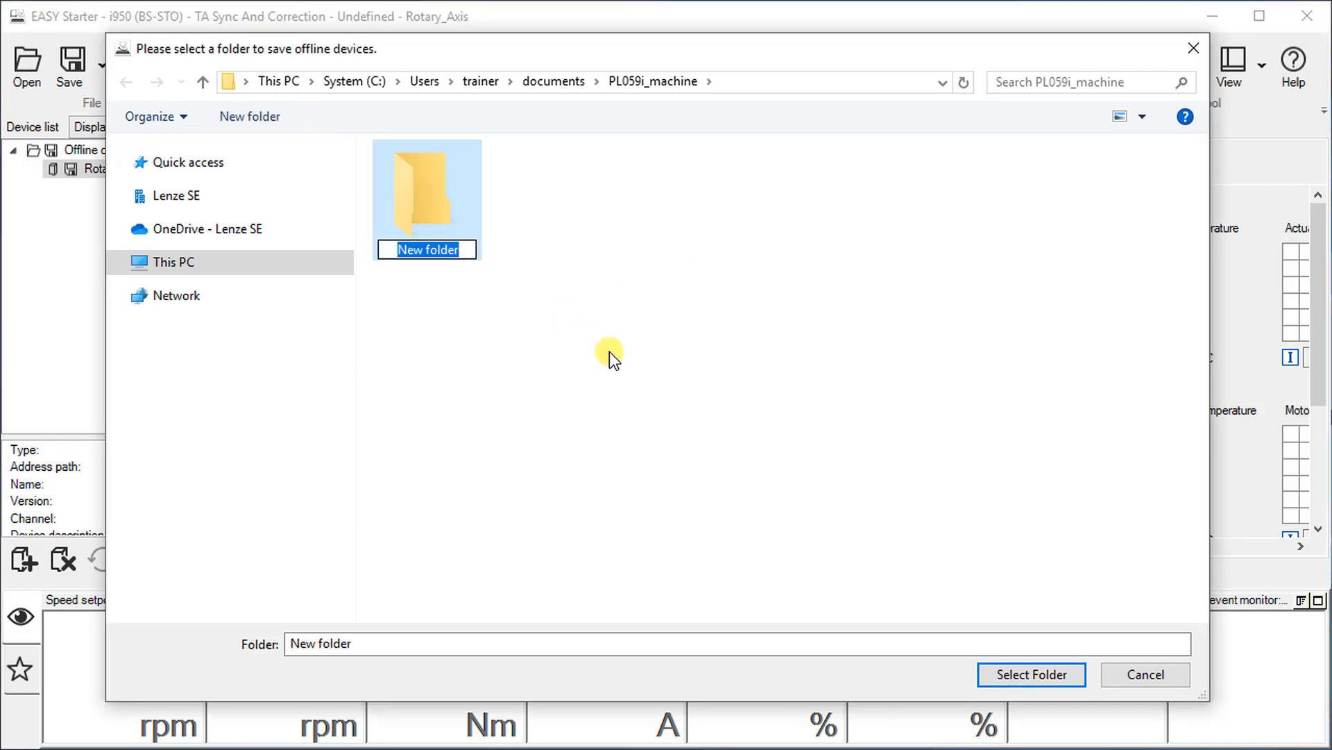
{"action": "type", "text": "MachineModule01"}
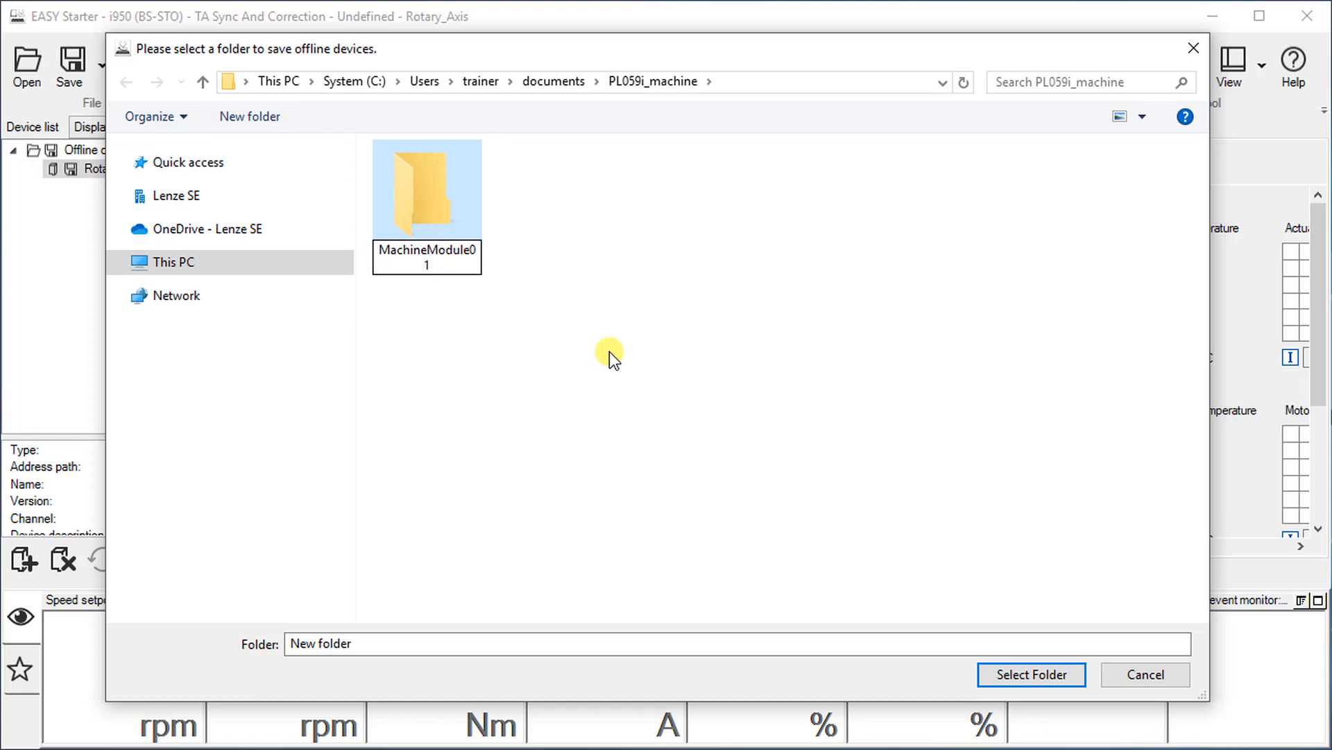
{"action": "left_click", "coordinate": [610, 351]}
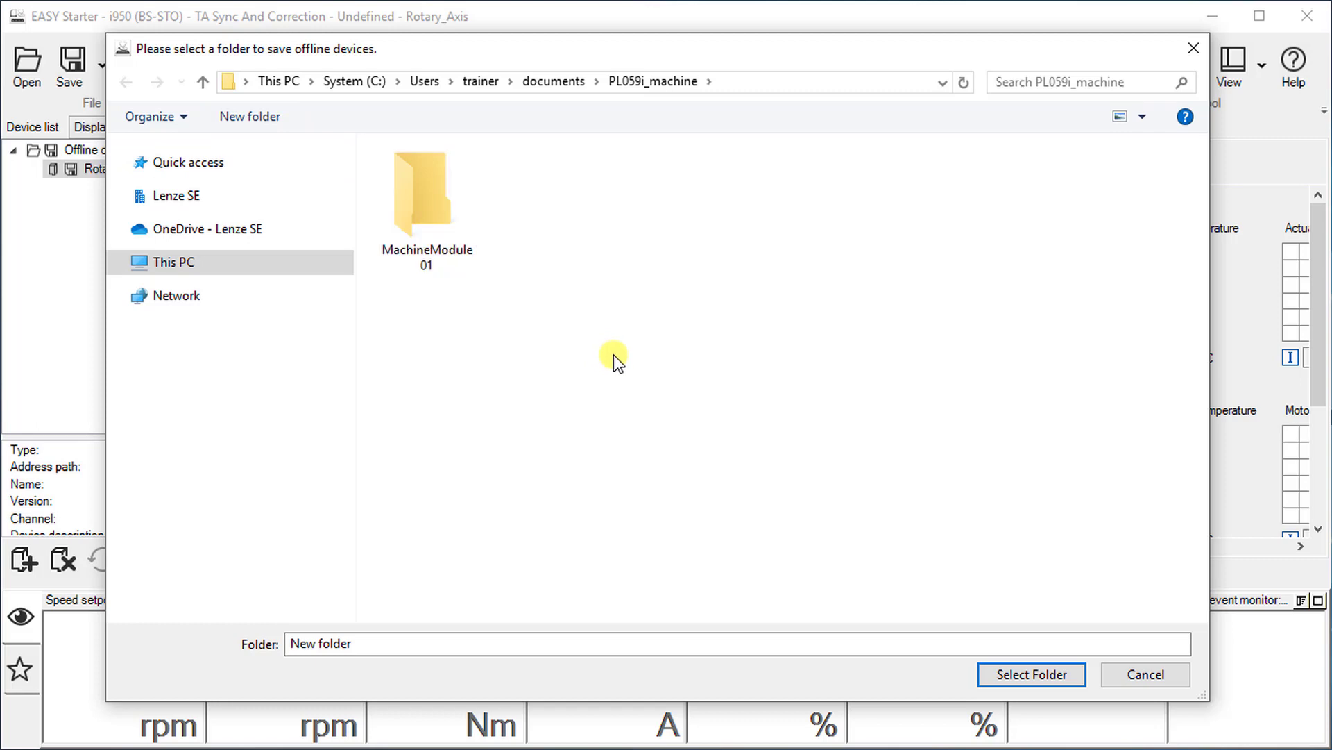
- Save Rotary_Axis into the MachineModule01 folder
{"action": "left_click", "coordinate": [442, 238]}
{"action": "left_click", "coordinate": [1030, 673]}
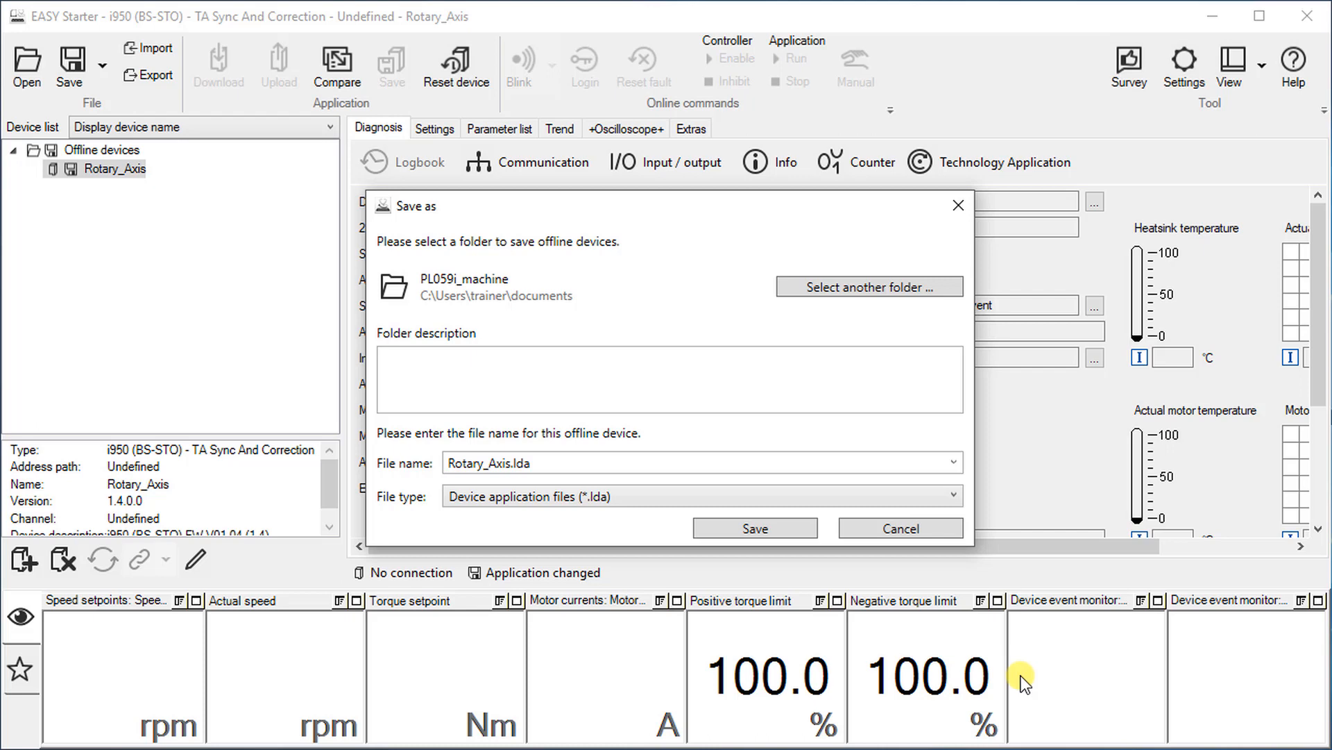
{"action": "left_click", "coordinate": [793, 527]}
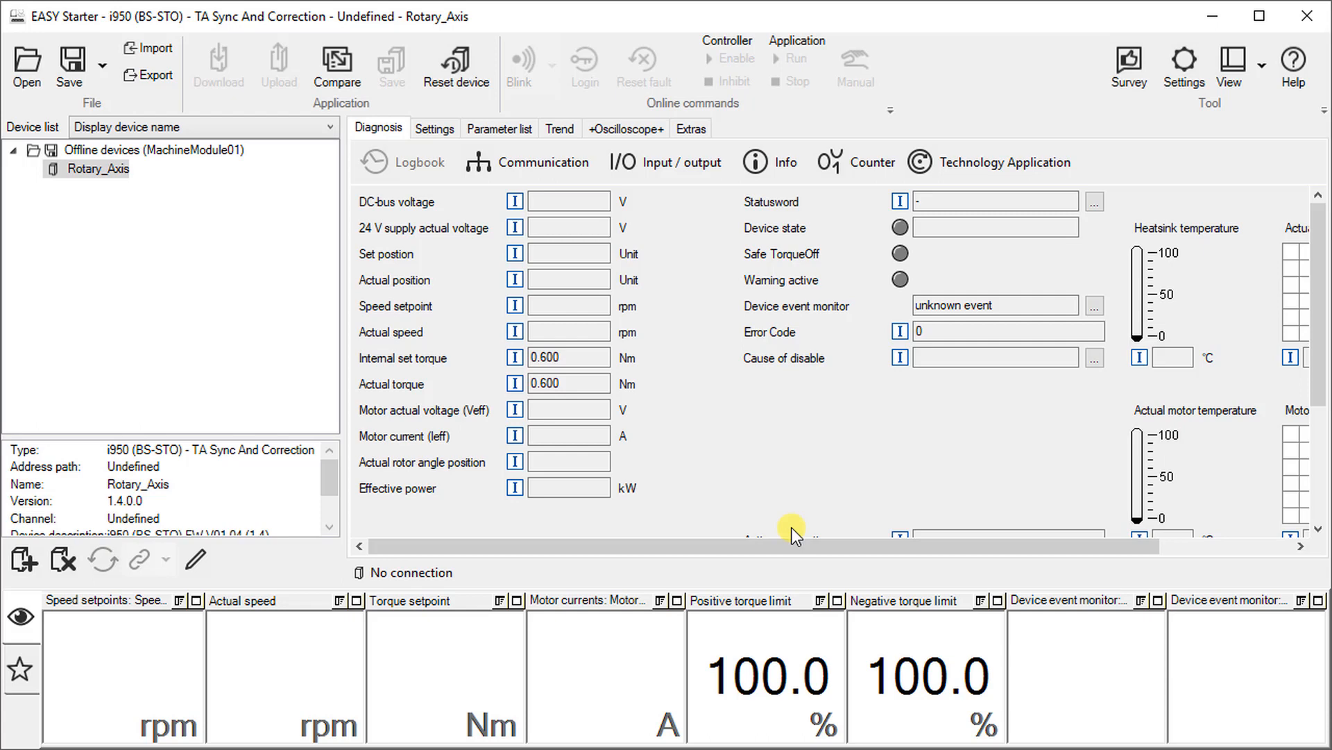
- Give the MachineModule01 folder the description 'Packaging Machine Module 01' and save it
{"action": "left_click", "coordinate": [57, 156]}
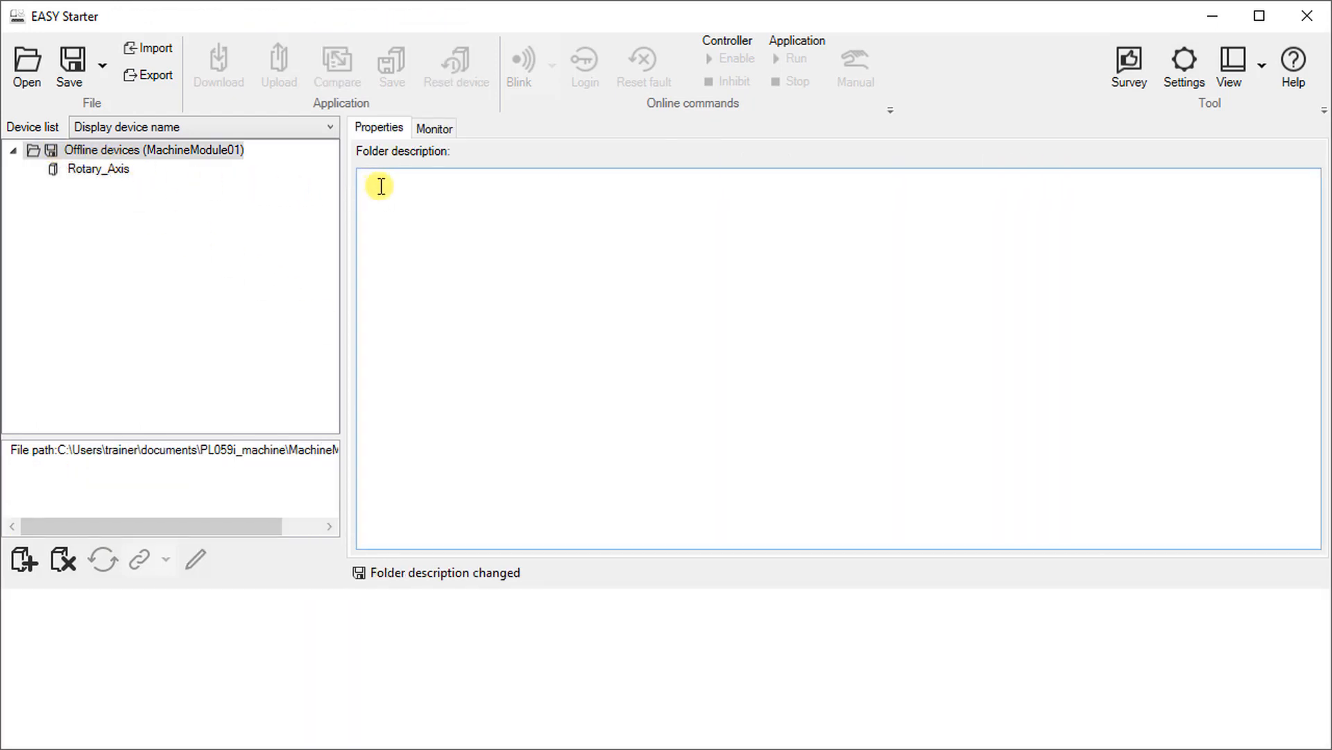
{"action": "left_click", "coordinate": [381, 186]}
{"action": "type", "text": "Packaging"}
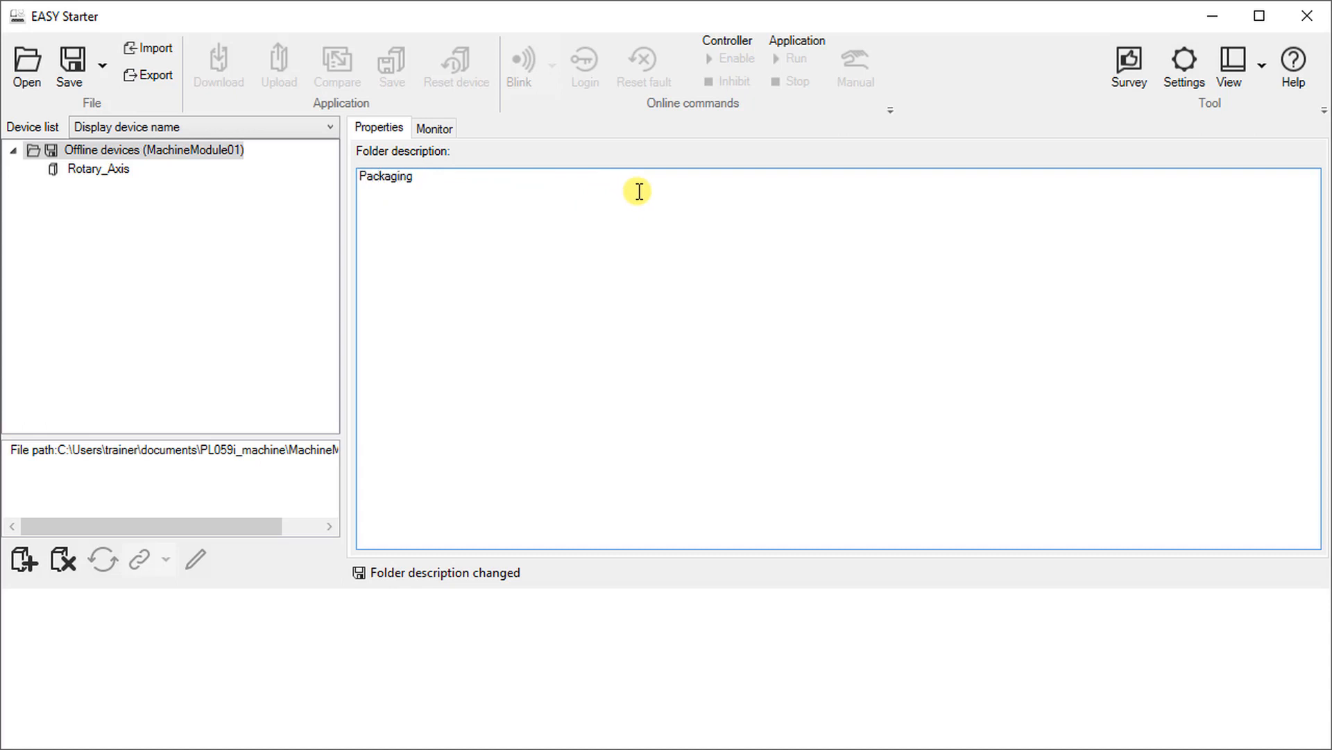
{"action": "type", "text": " Machine Module "}
{"action": "type", "text": "01"}
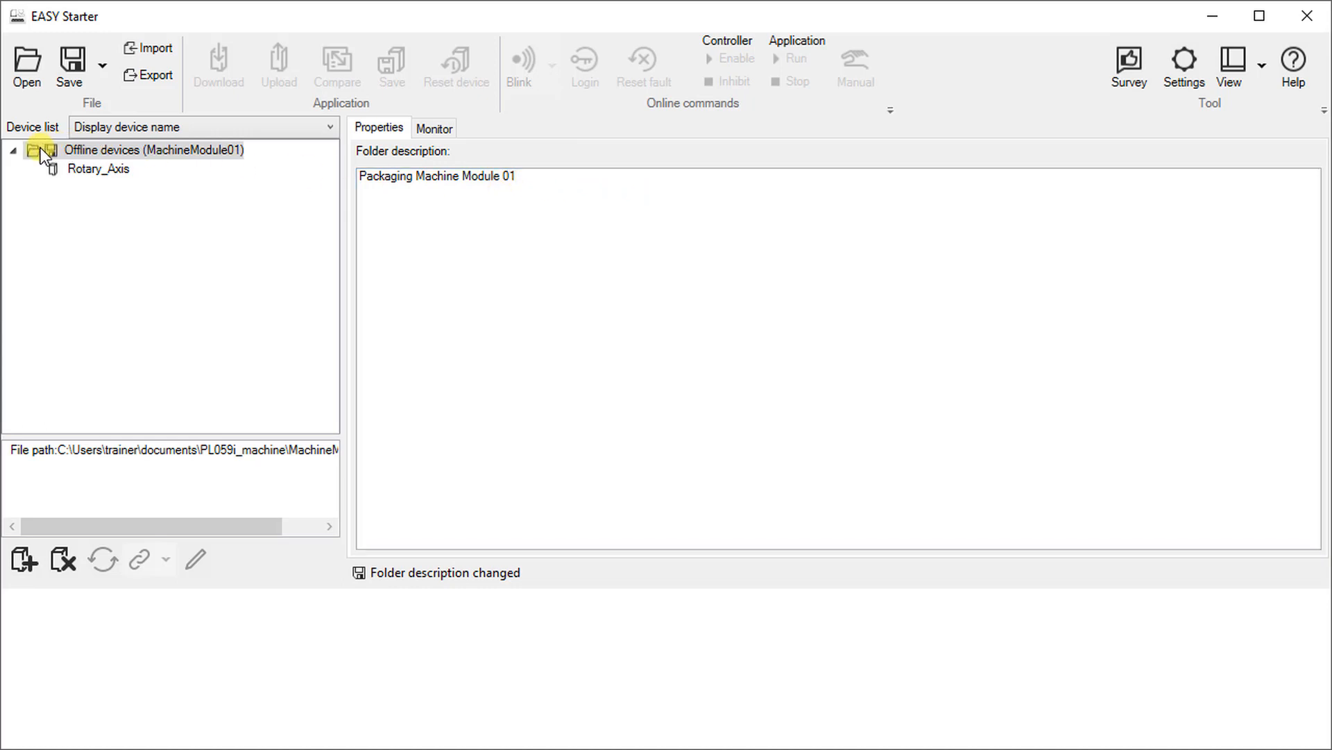
{"action": "left_click", "coordinate": [70, 61]}
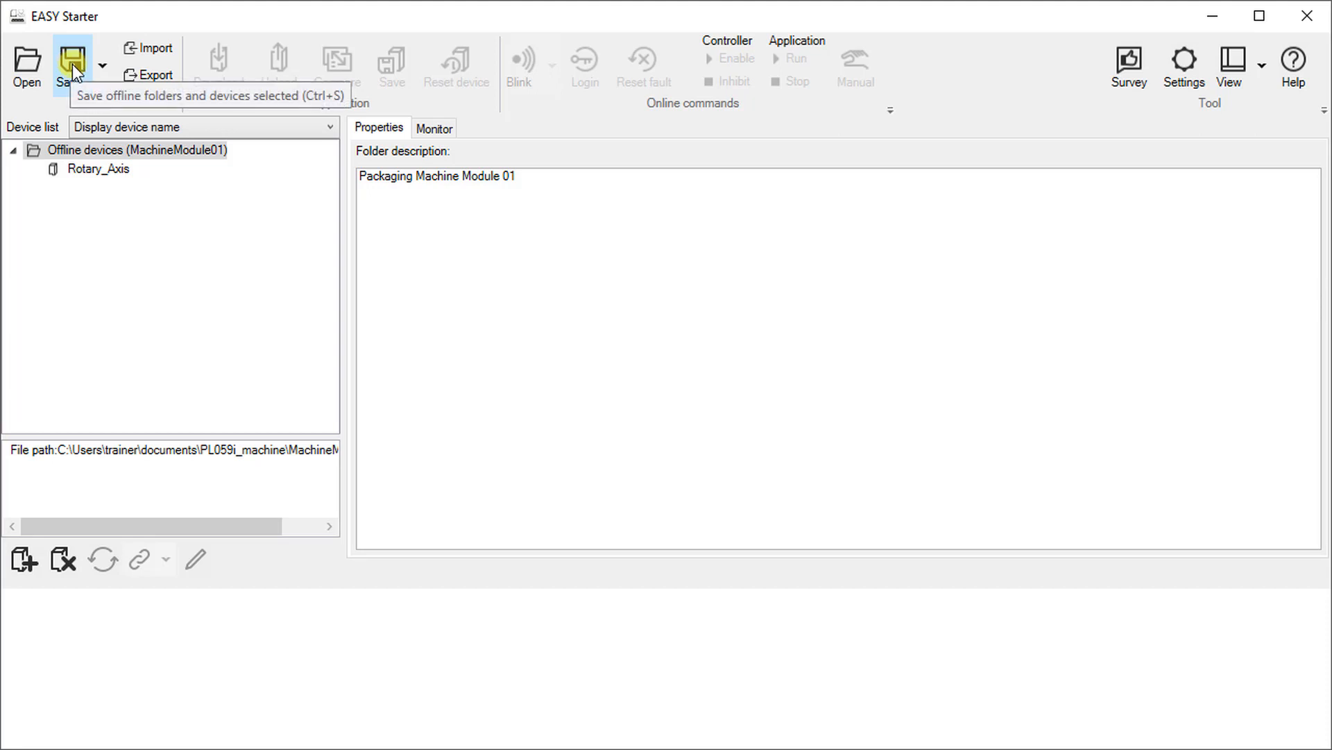
{"action": "left_click", "coordinate": [439, 342]}
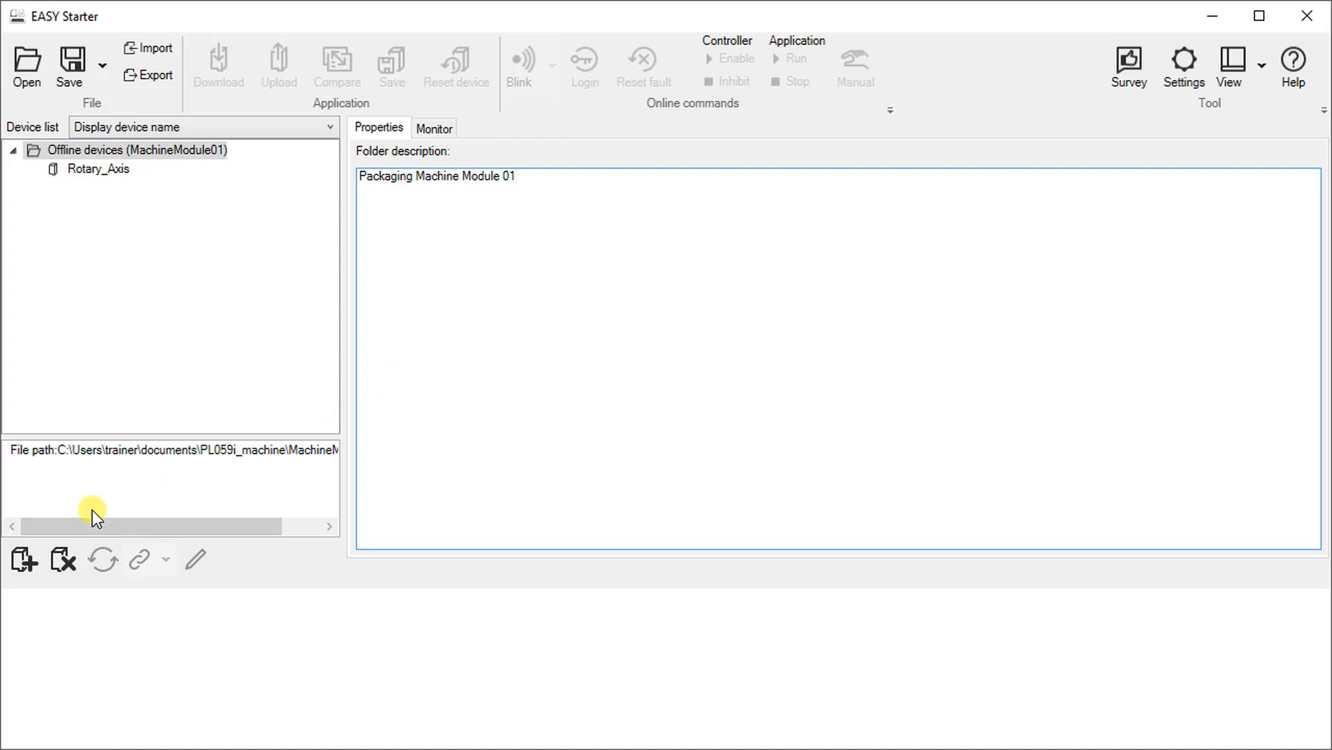
- Insert a second TA Sync And Correction device named BoxConveyor_Axis and finish adding devices
{"action": "left_click", "coordinate": [22, 561]}
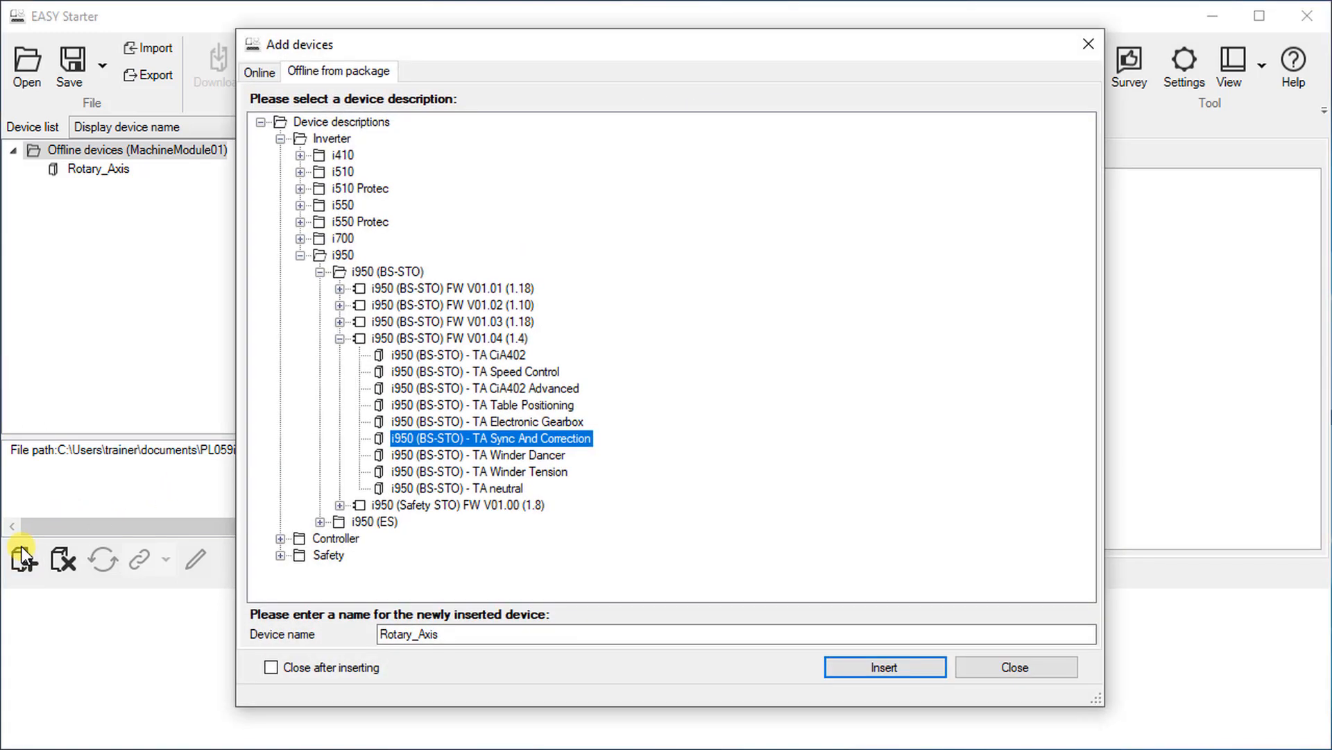
{"action": "left_click", "coordinate": [493, 636]}
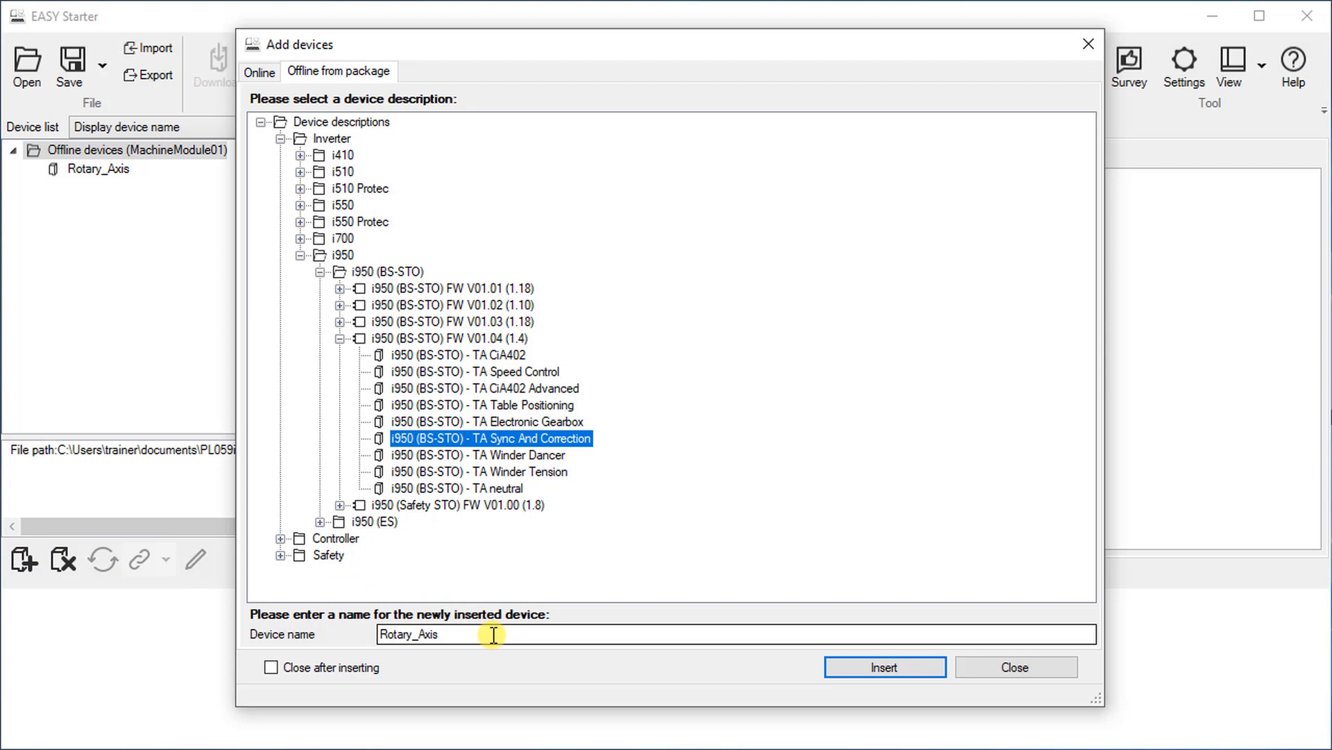
{"action": "double_click", "coordinate": [494, 635]}
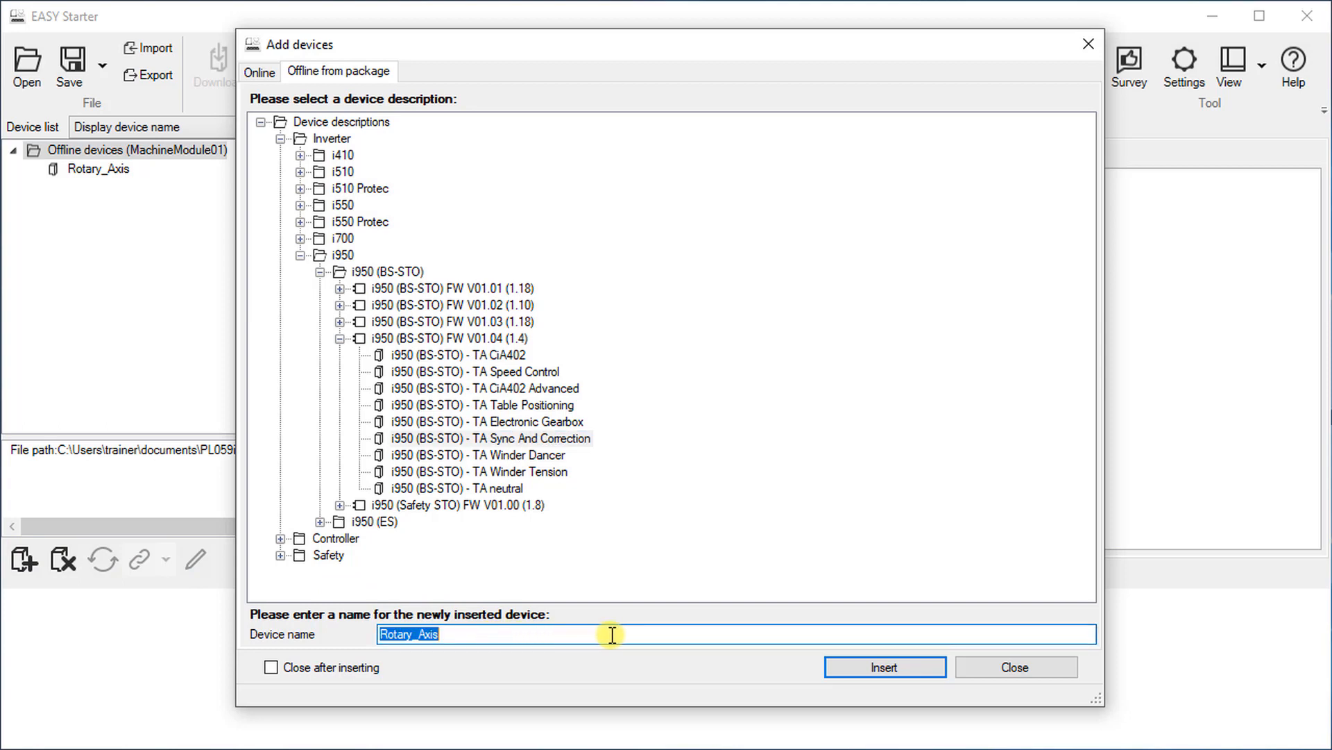
{"action": "type", "text": "BoxConveyor_Axi"}
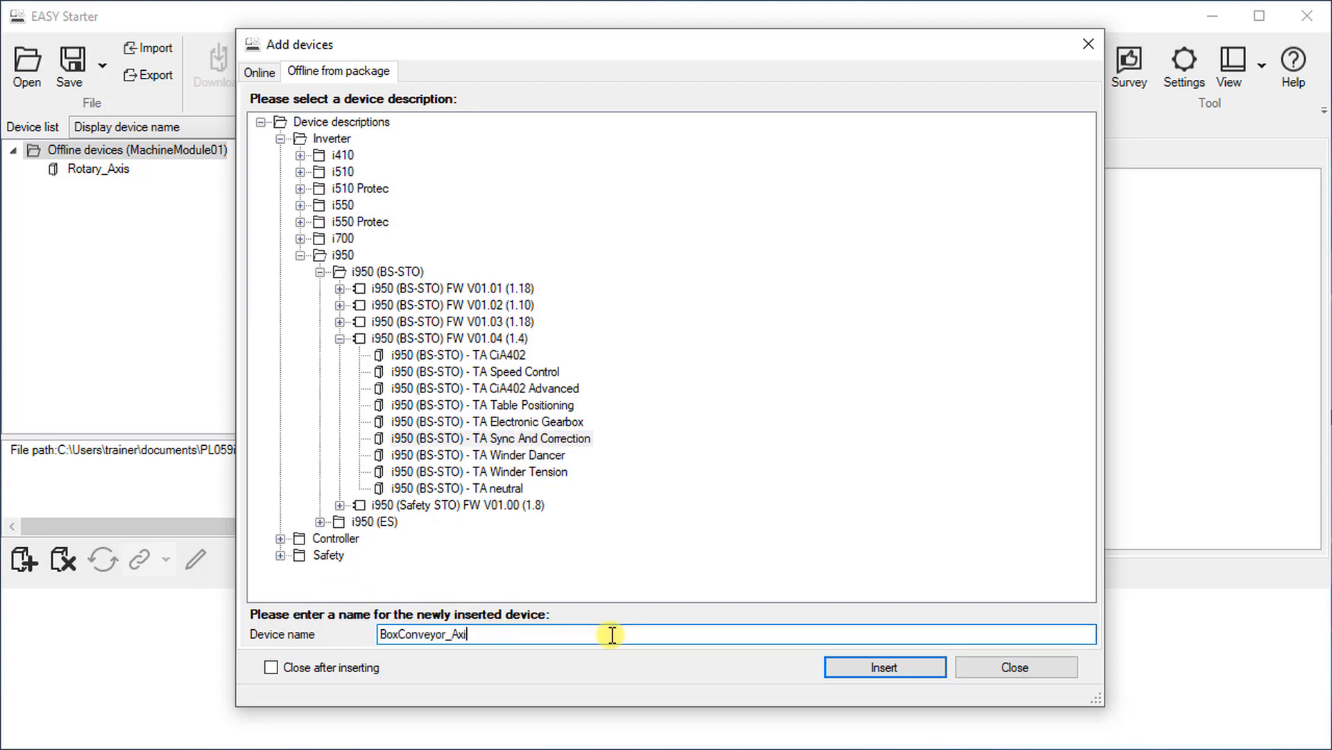
{"action": "type", "text": "s"}
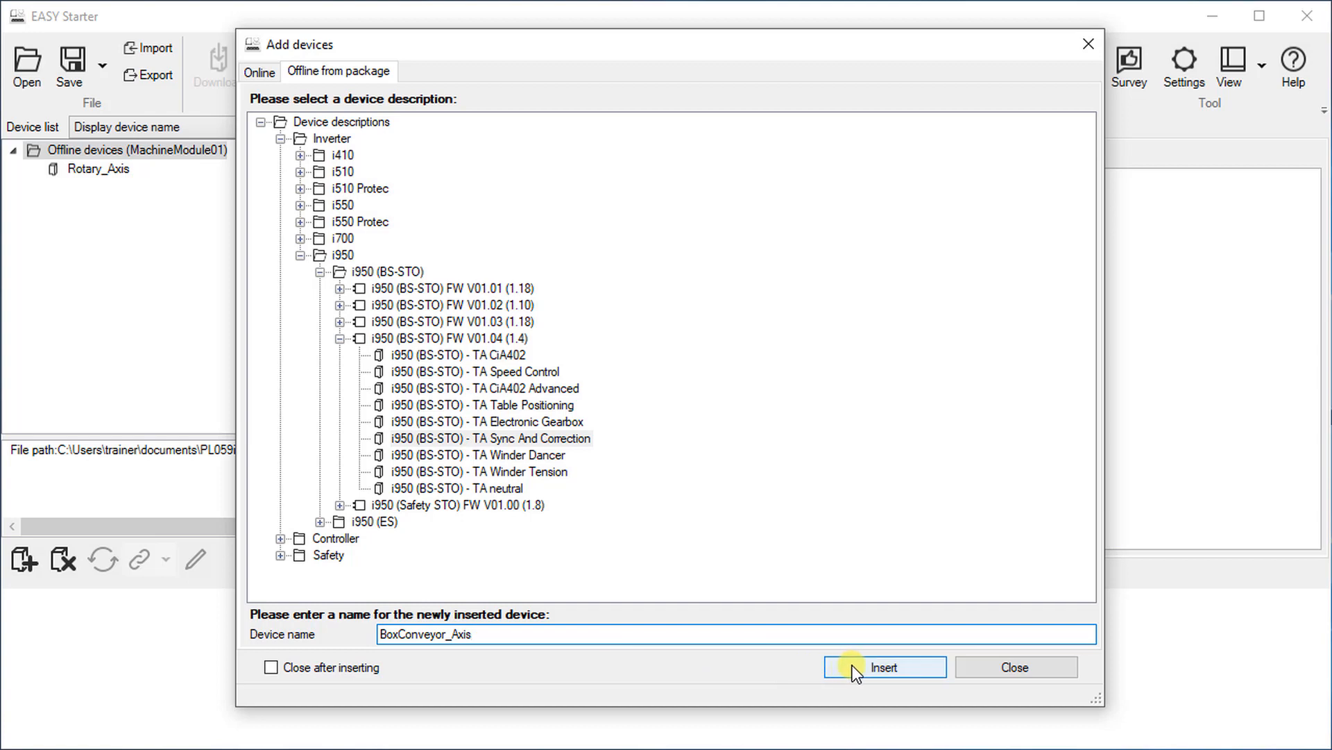
{"action": "left_click", "coordinate": [852, 666]}
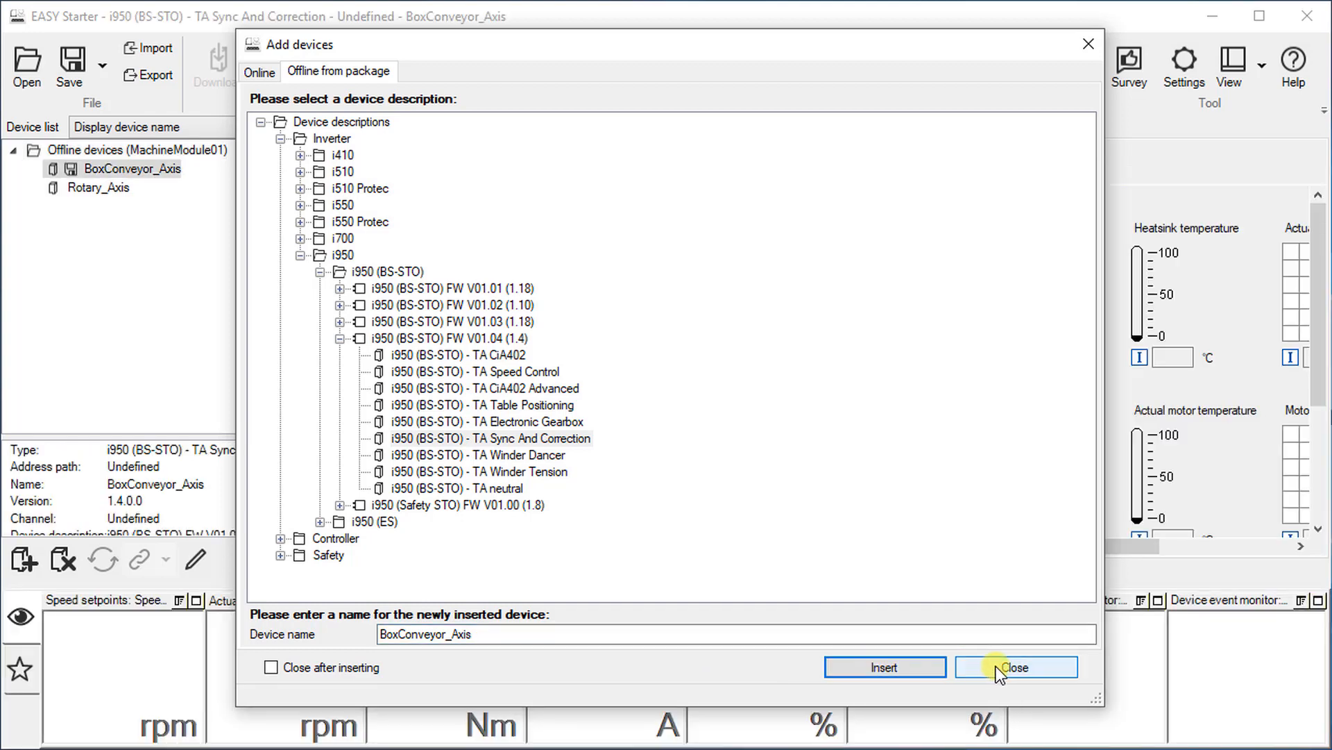
{"action": "left_click", "coordinate": [997, 665]}
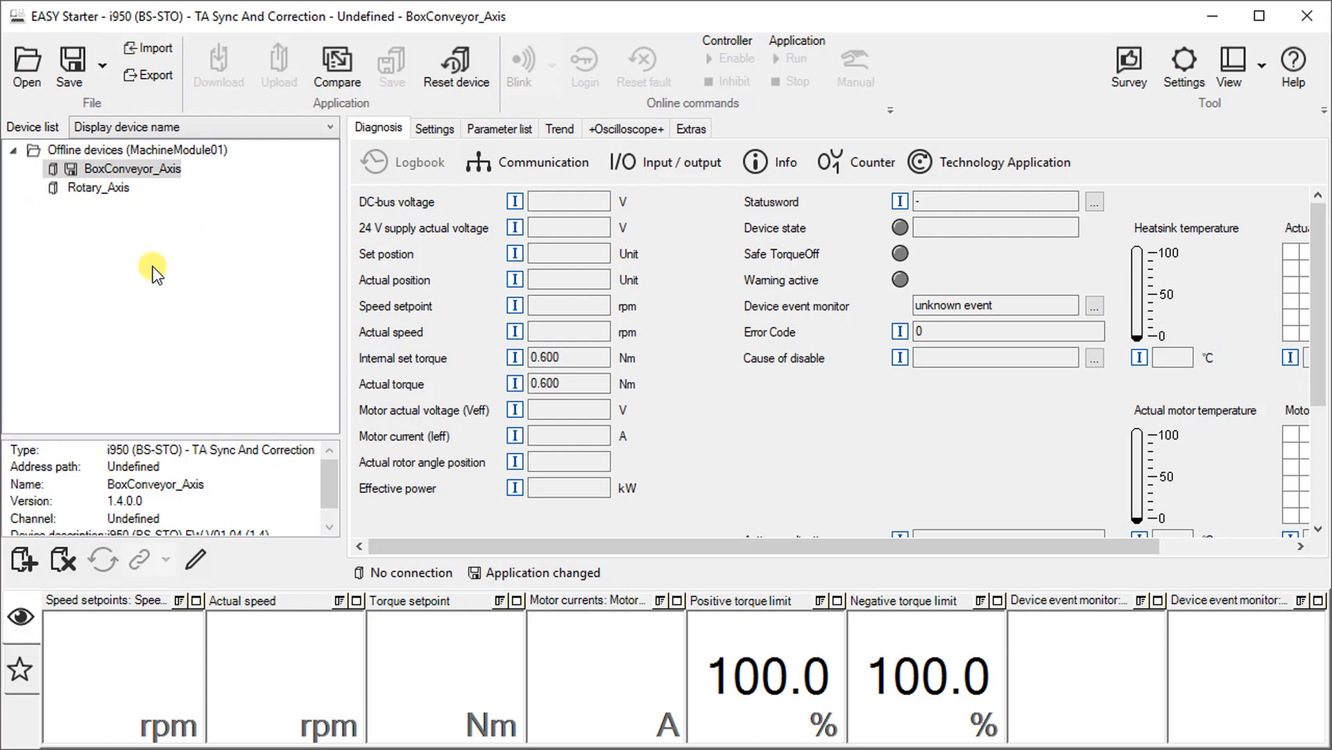
- Save the MachineModule01 devices and start saving a copy elsewhere
{"action": "left_click", "coordinate": [33, 151]}
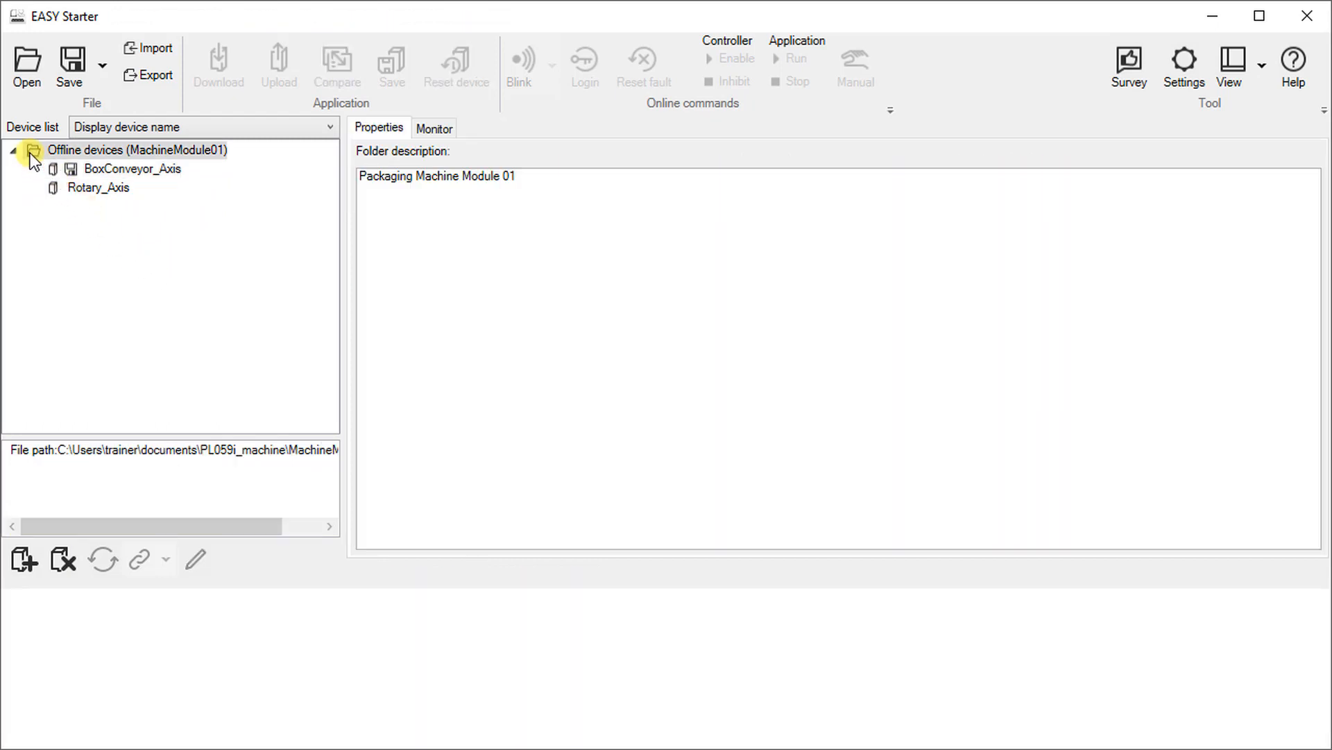
{"action": "left_click", "coordinate": [68, 58]}
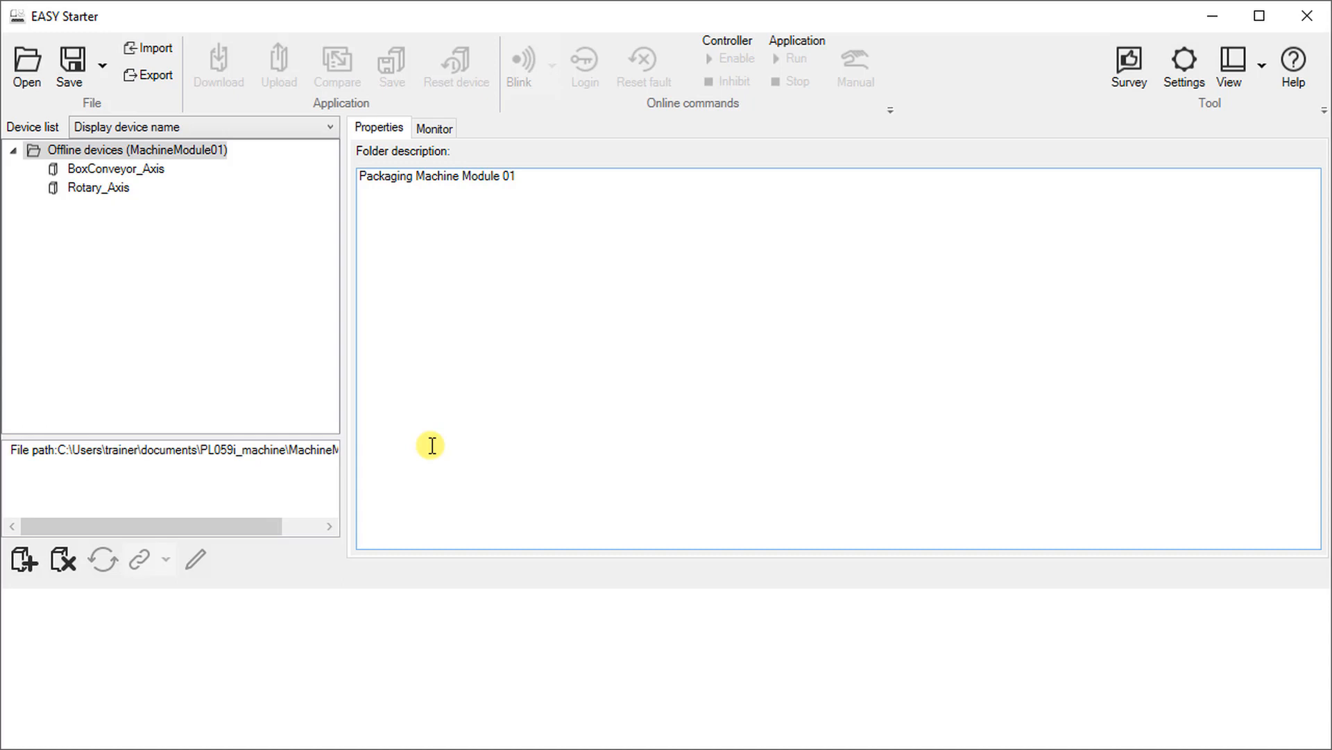
{"action": "left_click", "coordinate": [103, 68]}
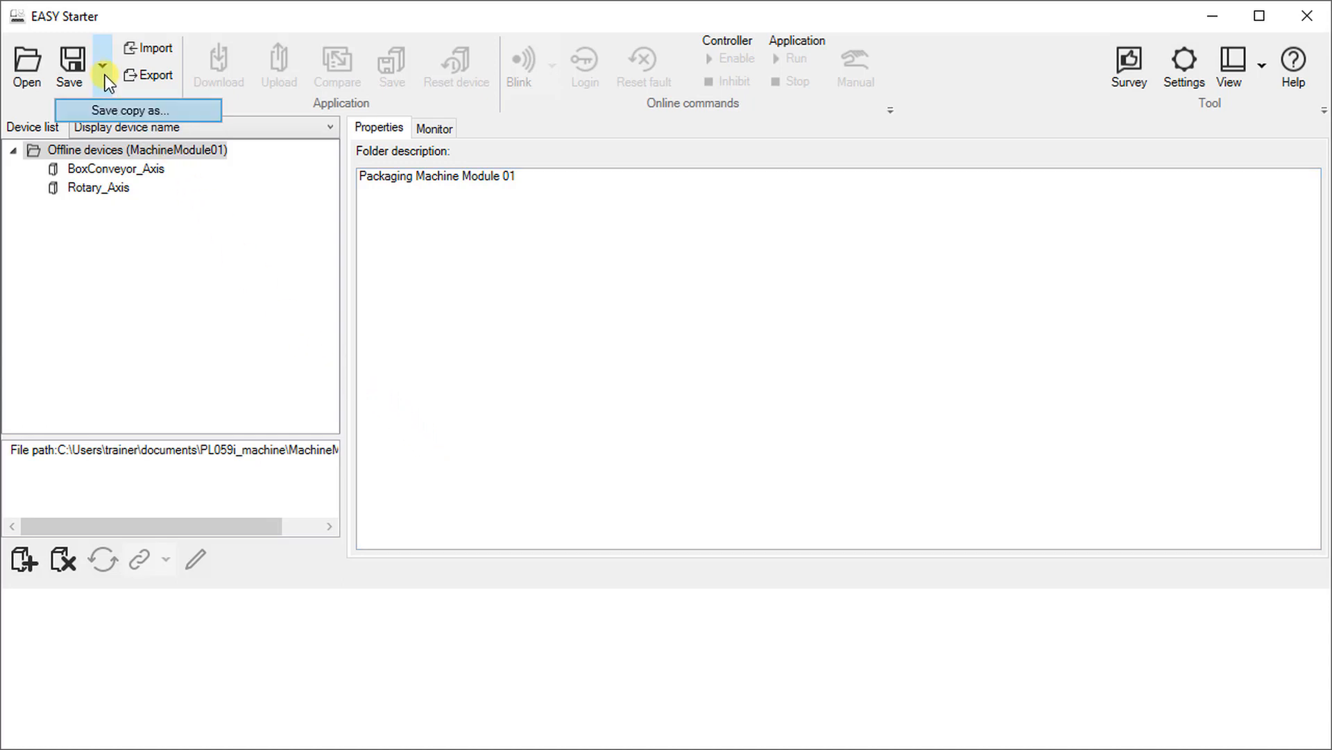
{"action": "left_click", "coordinate": [118, 108]}
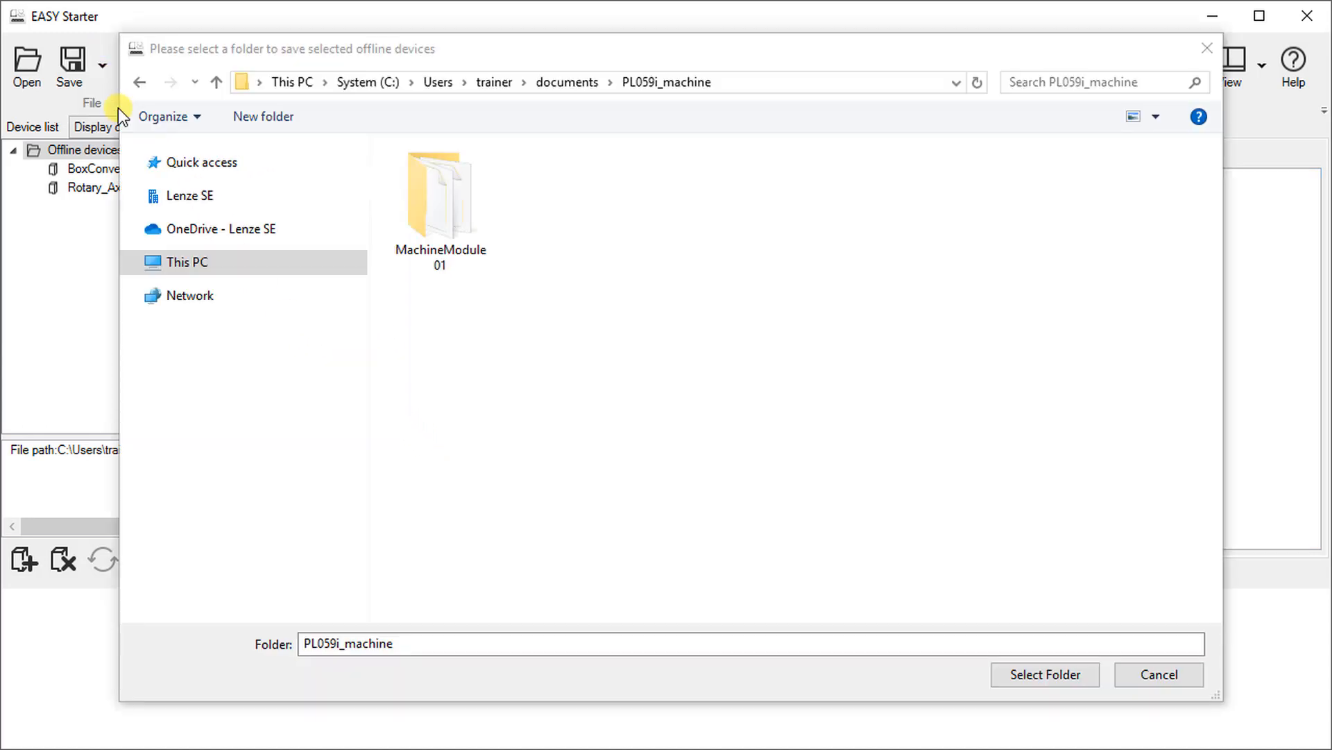
- Create folder MachineModule02 and save the device copy into it
{"action": "left_click", "coordinate": [264, 116]}
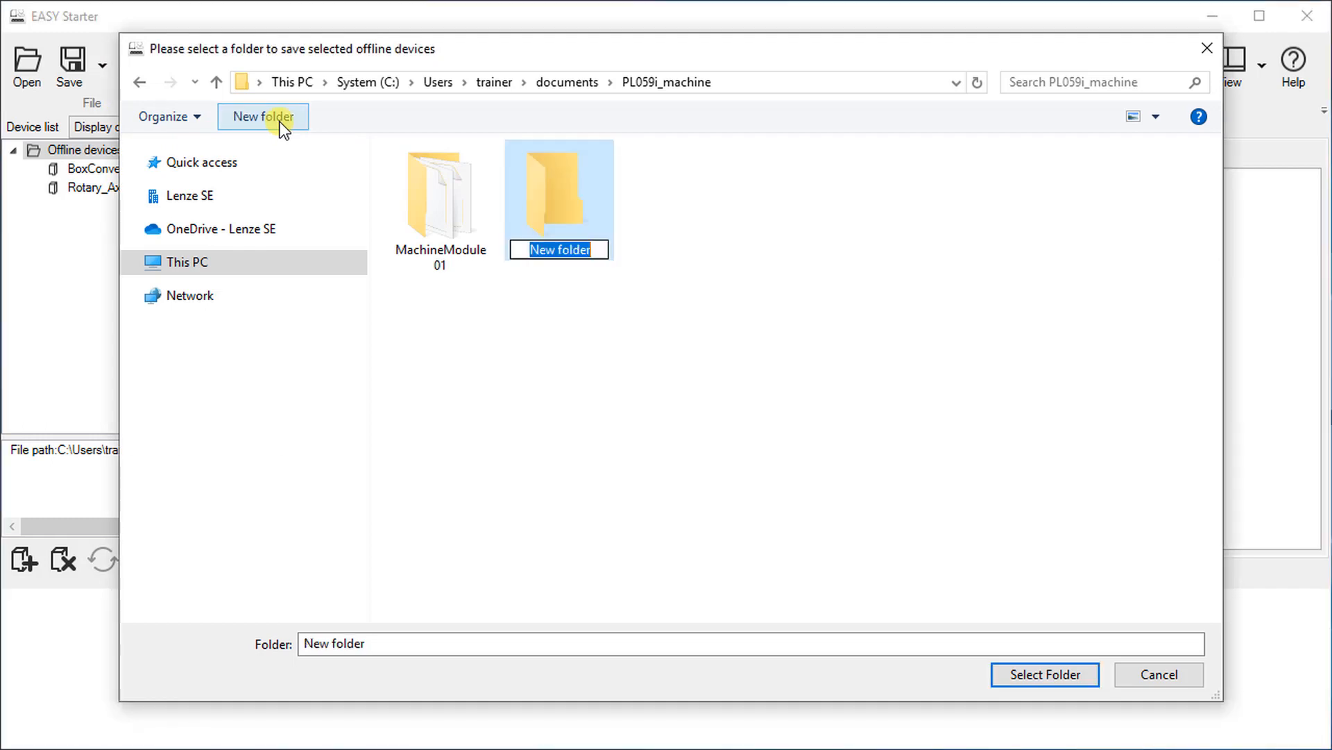
{"action": "type", "text": "MachineModule"}
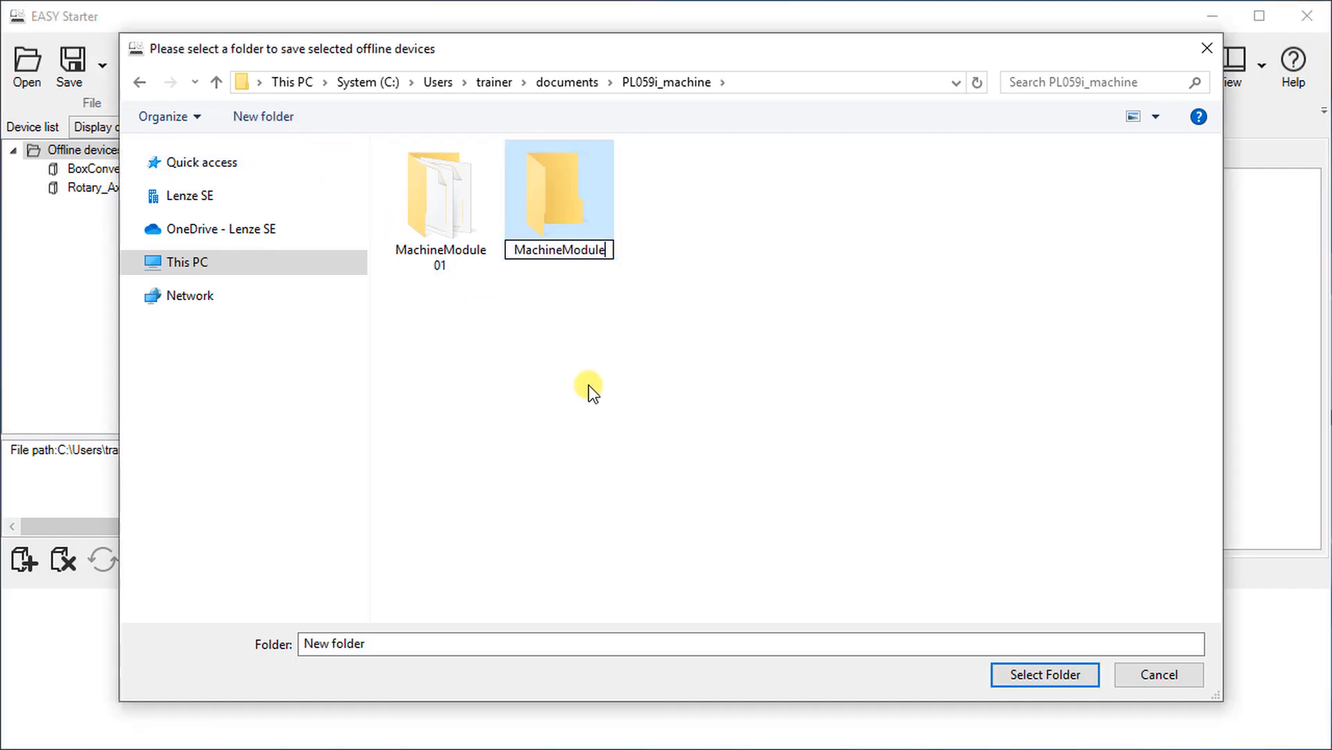
{"action": "type", "text": "02"}
{"action": "left_click", "coordinate": [618, 380]}
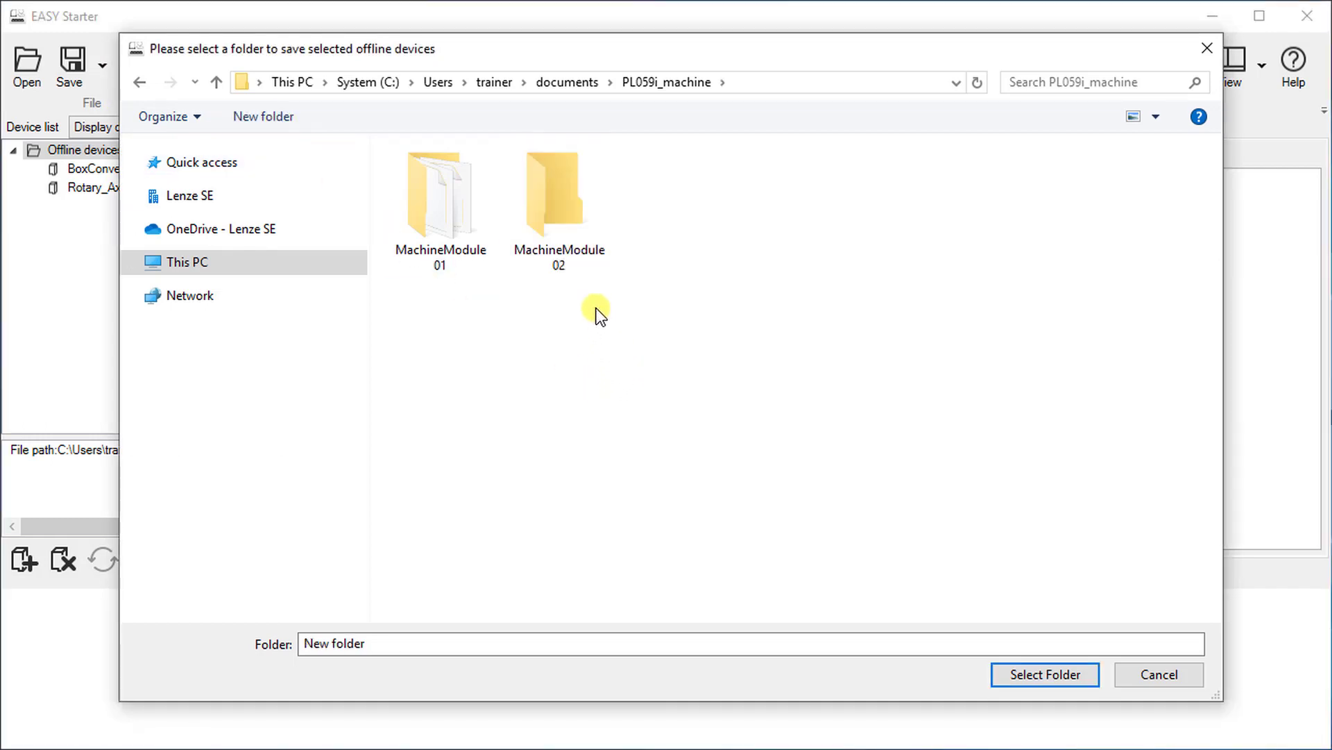
{"action": "left_click", "coordinate": [571, 235]}
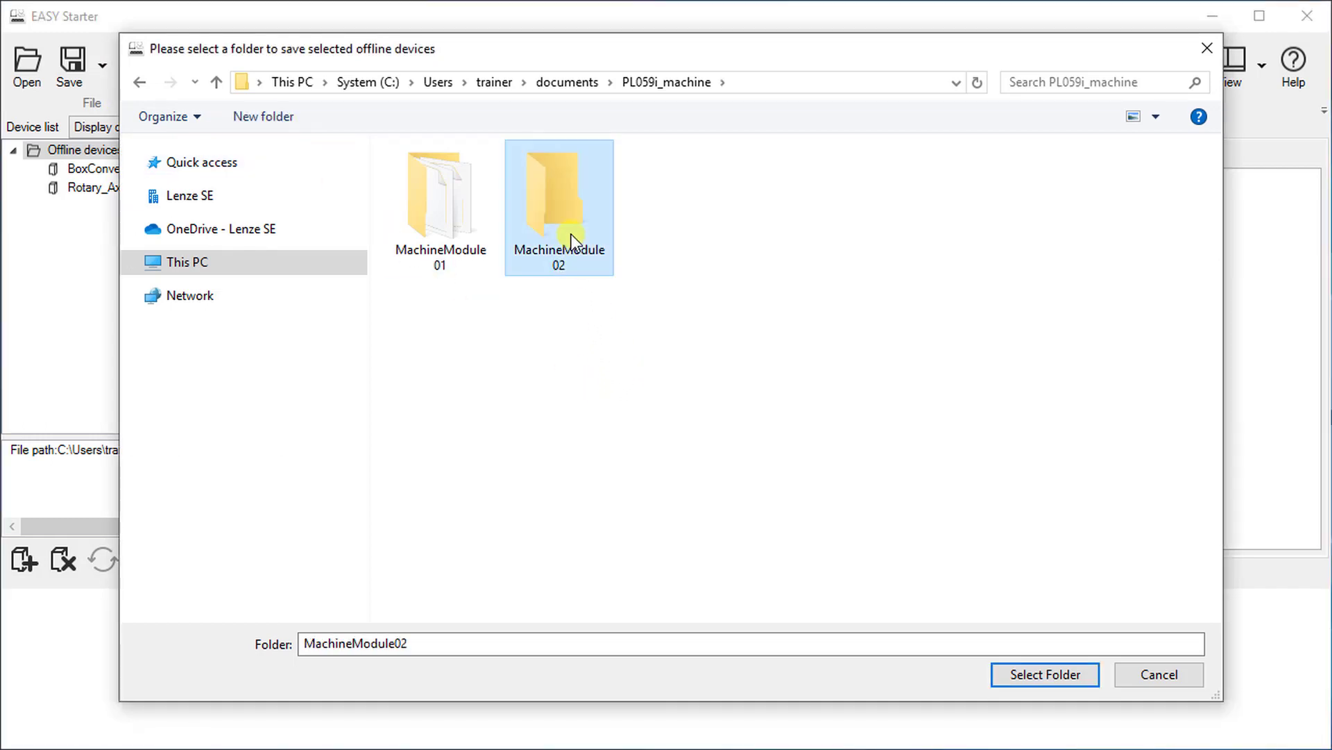
{"action": "left_click", "coordinate": [1031, 670]}
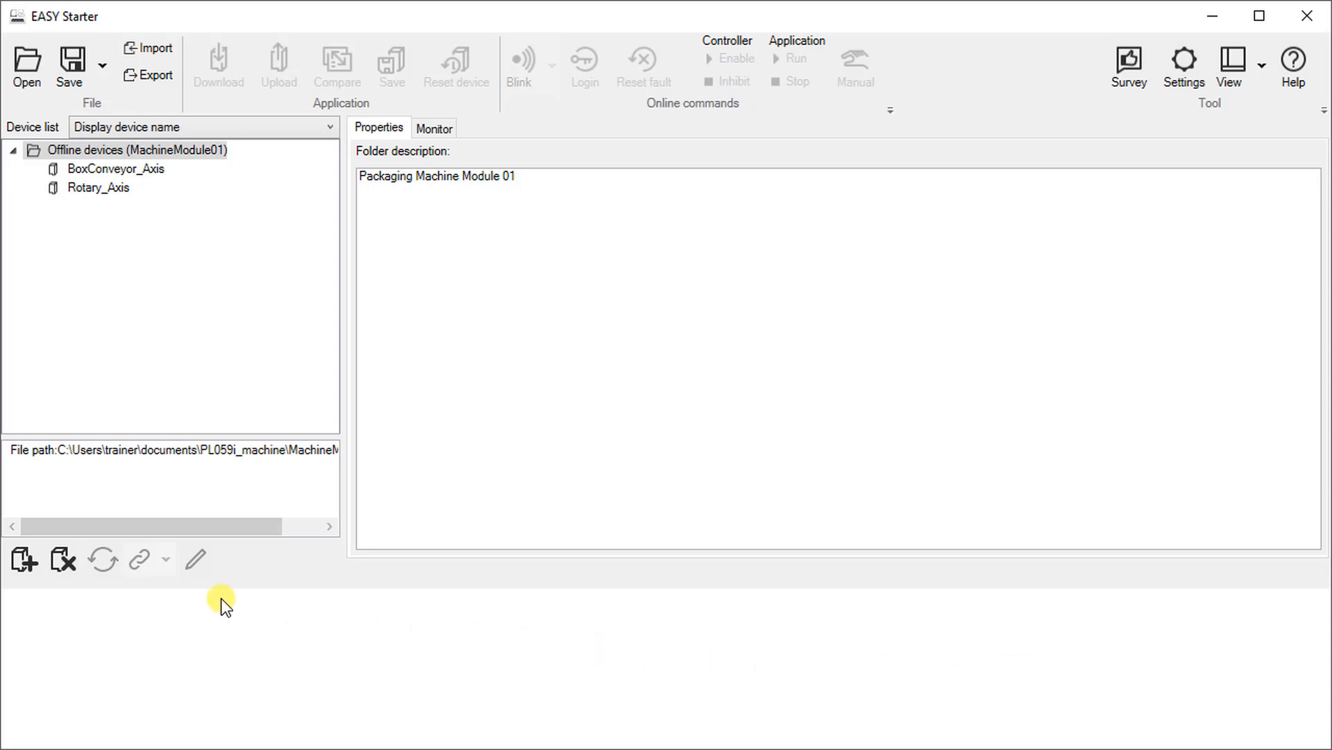
- Remove all devices and browse the saved MachineModule01 and MachineModule02 folders
{"action": "left_click", "coordinate": [64, 563]}
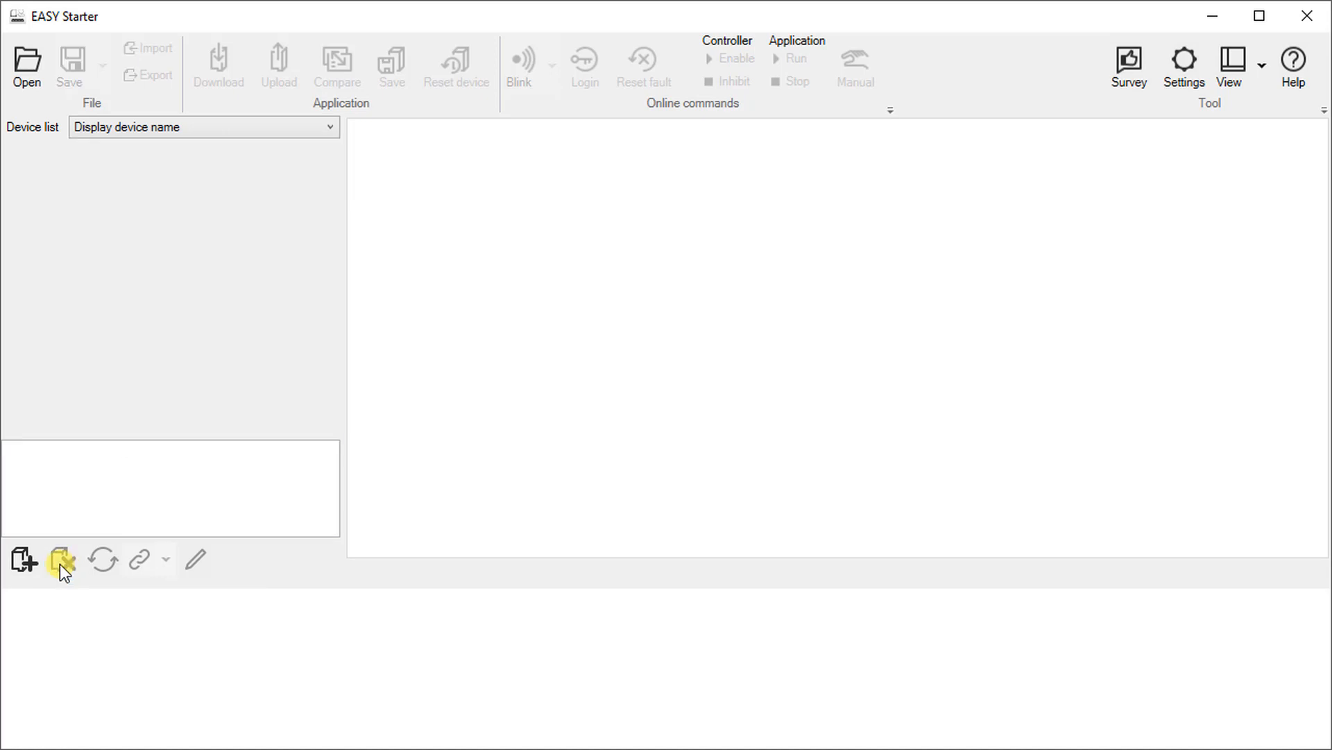
{"action": "left_click", "coordinate": [24, 63]}
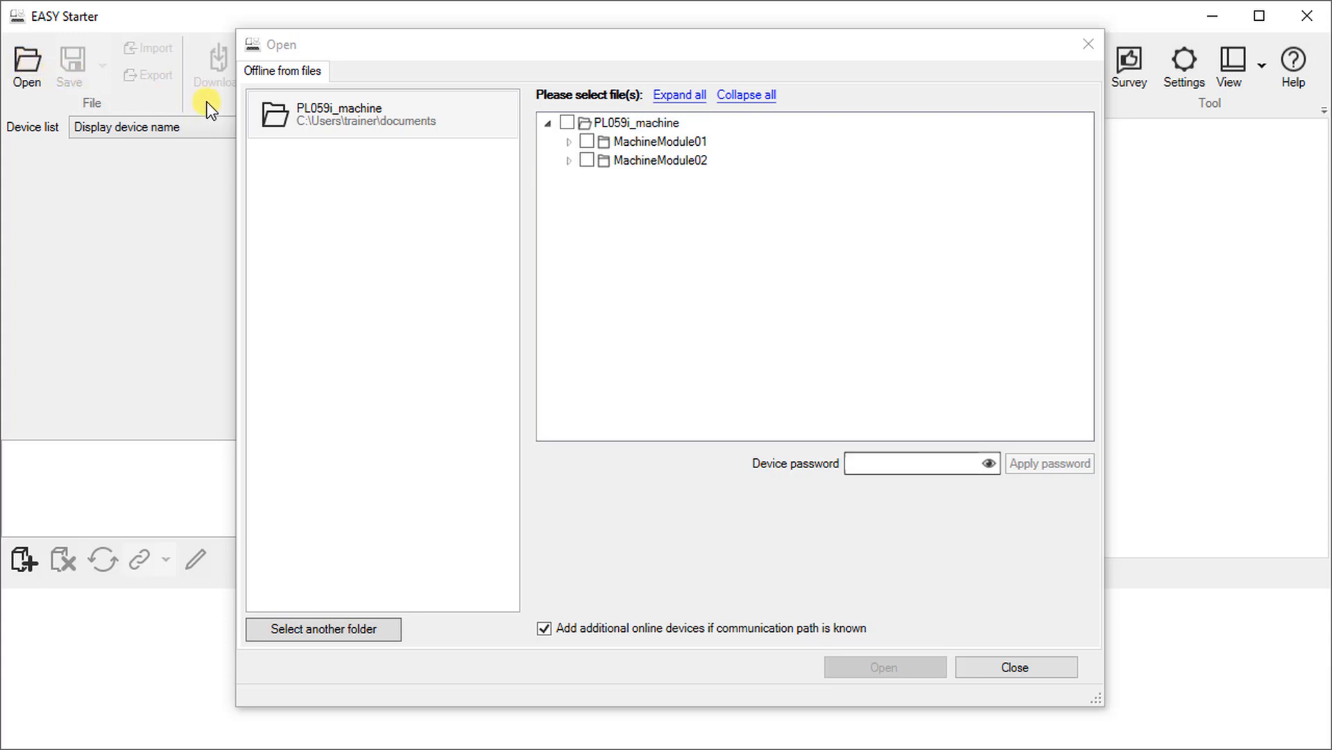
{"action": "left_click", "coordinate": [570, 143]}
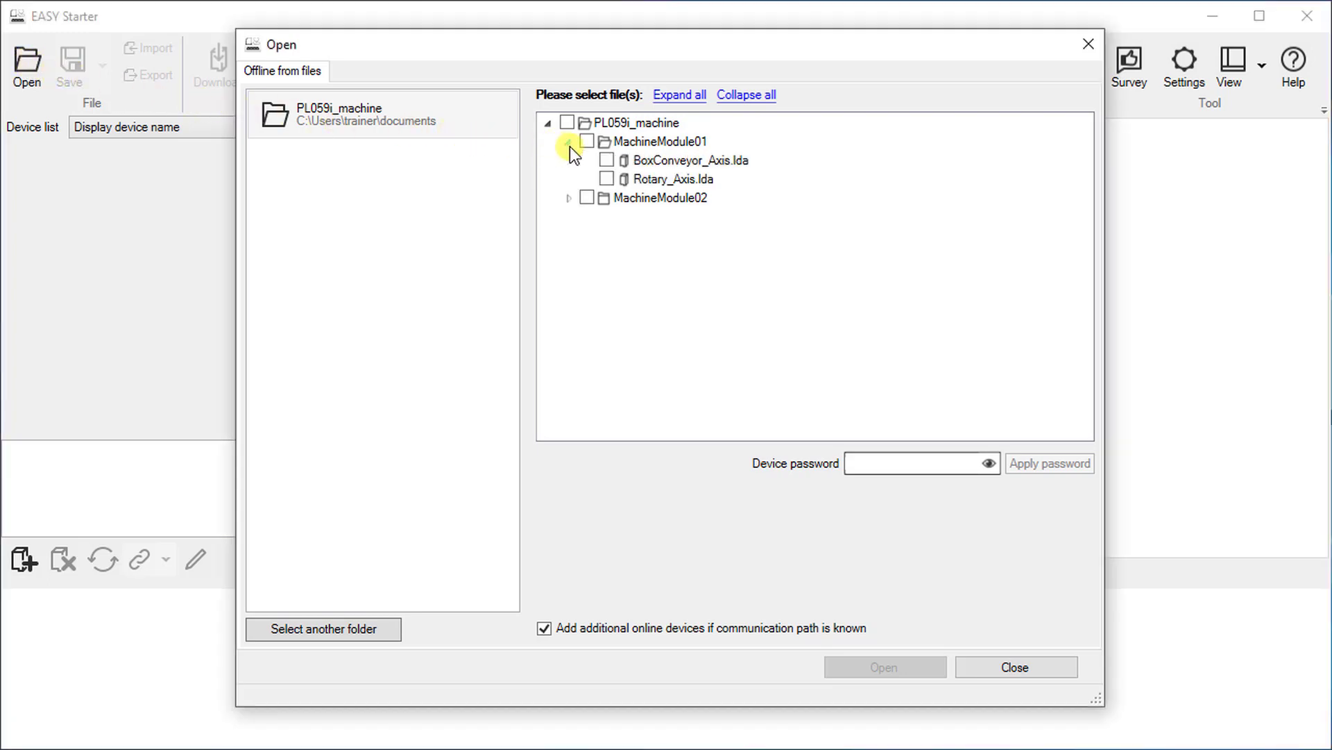
{"action": "left_click", "coordinate": [572, 198]}
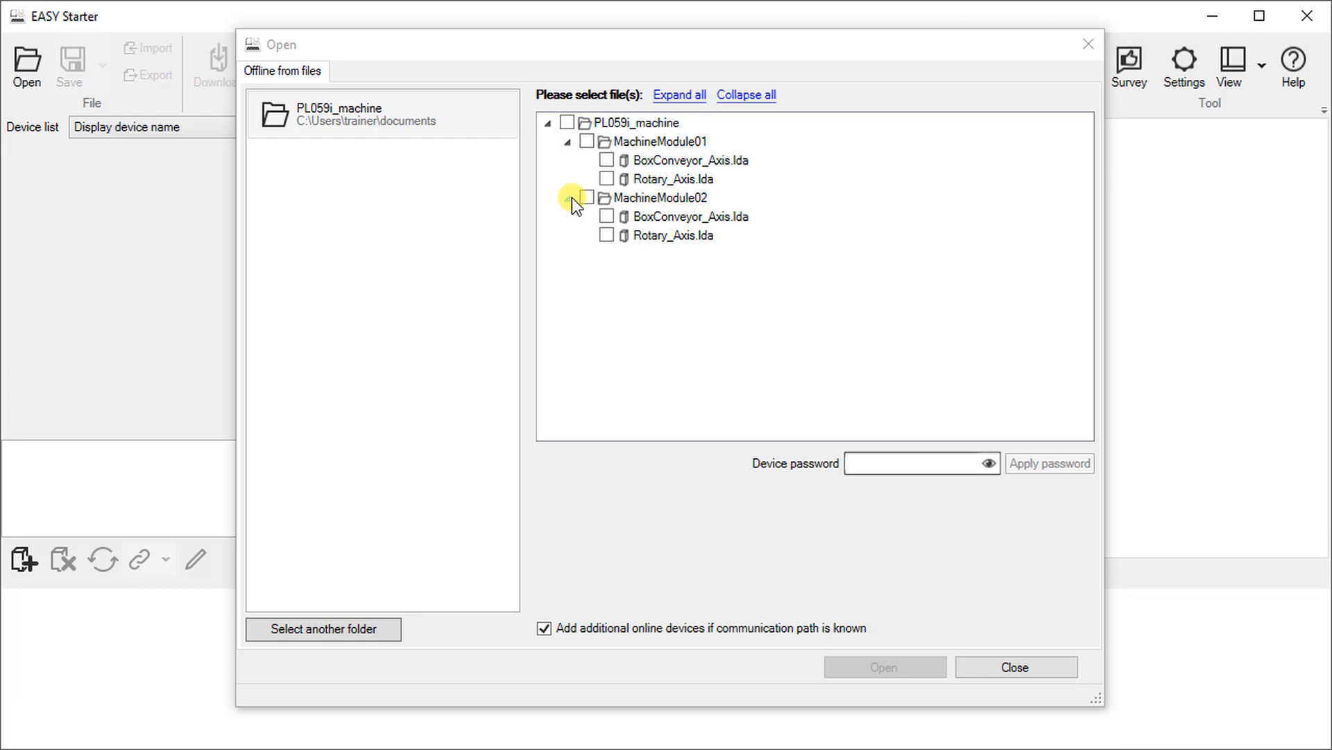
- Reopen Rotary_Axis.lda from MachineModule01 and BoxConveyor_Axis.lda from MachineModule02
{"action": "left_click", "coordinate": [607, 179]}
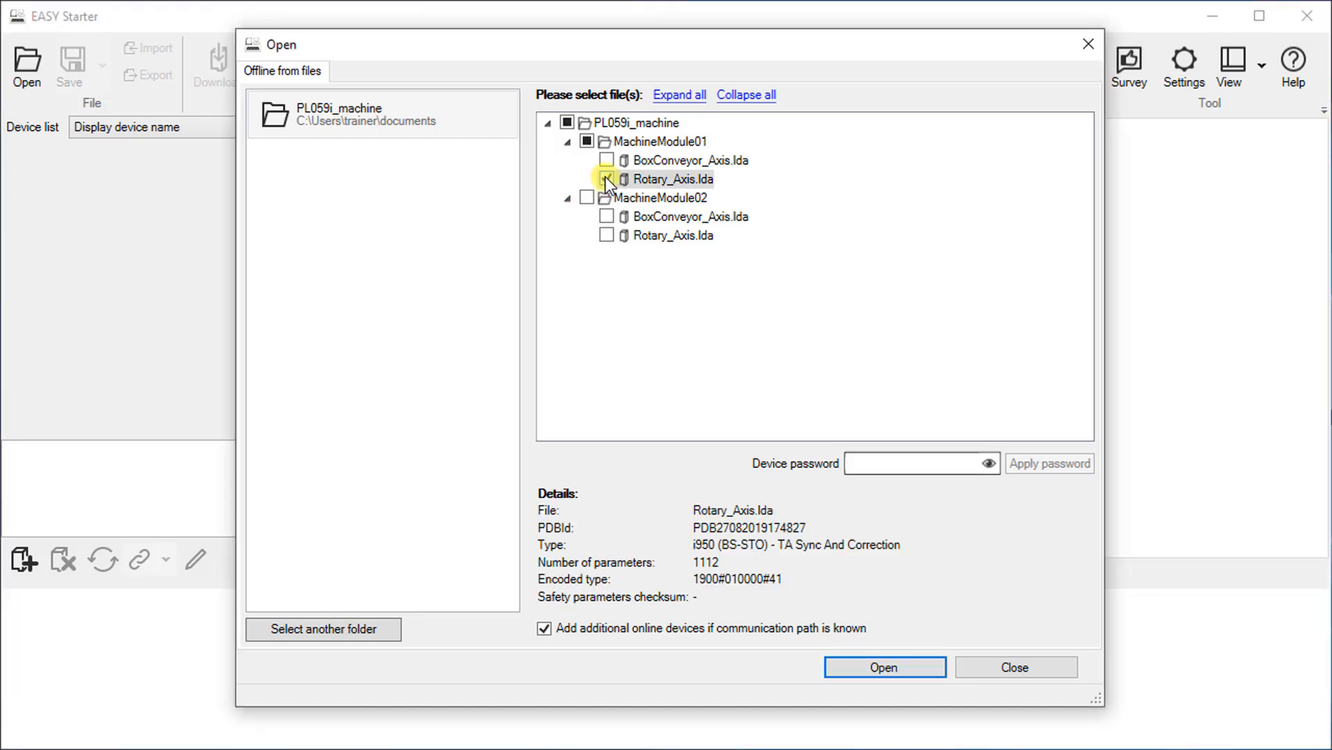
{"action": "left_click", "coordinate": [606, 215]}
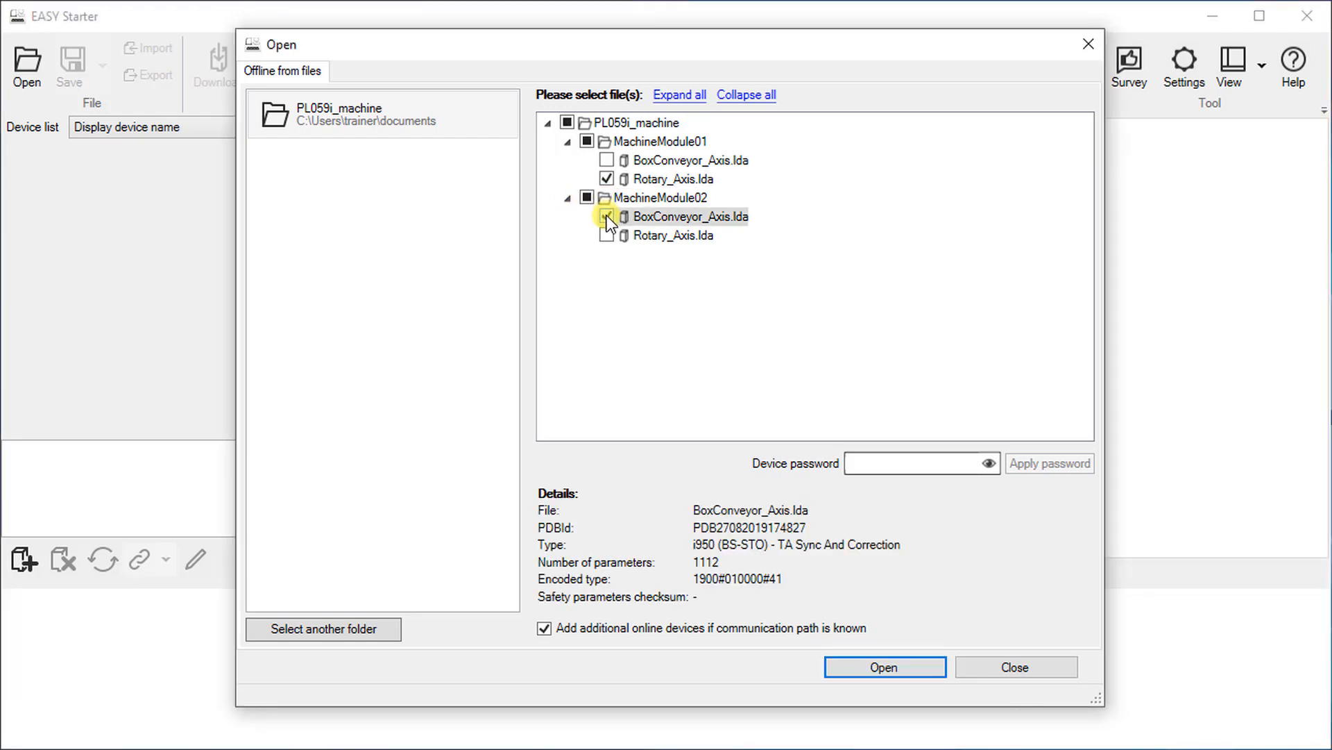
{"action": "left_click", "coordinate": [885, 667]}
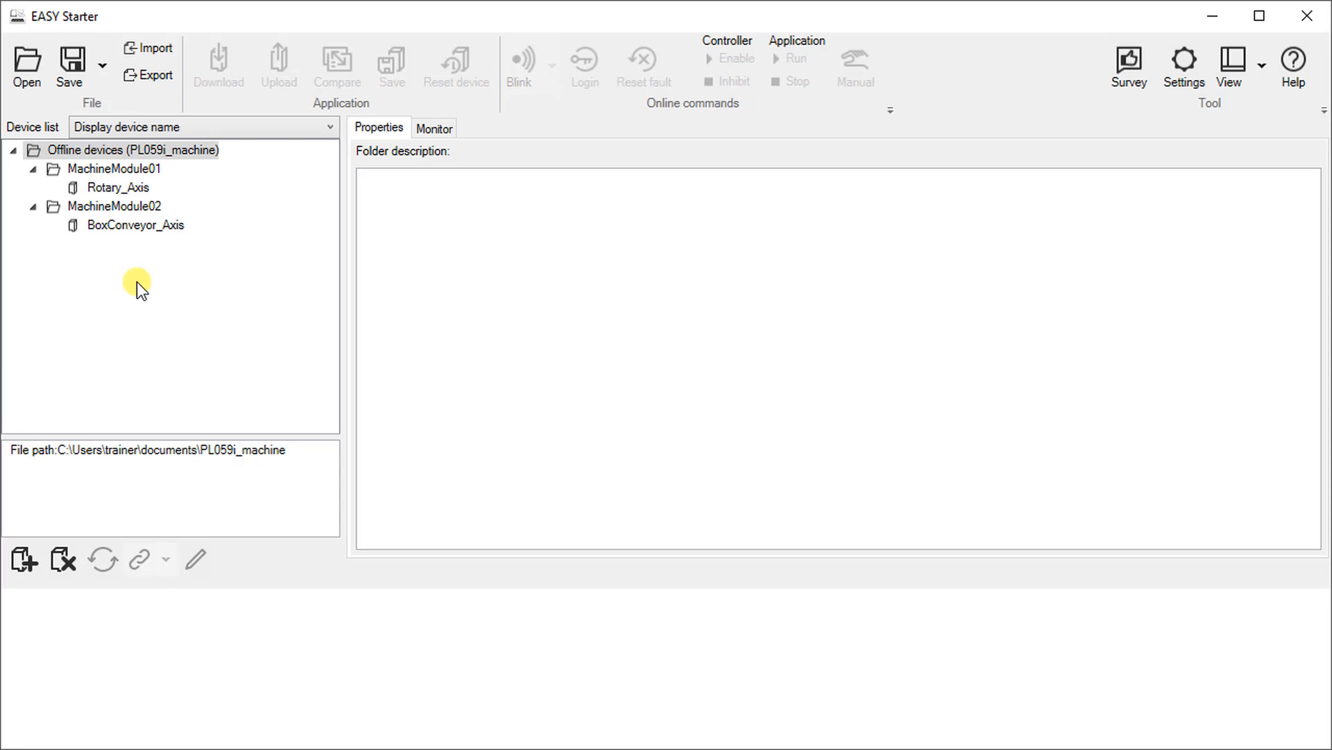
- Change the MachineModule02 folder description to 'Packaging Machine Module 02' and save it
{"action": "left_click", "coordinate": [70, 207]}
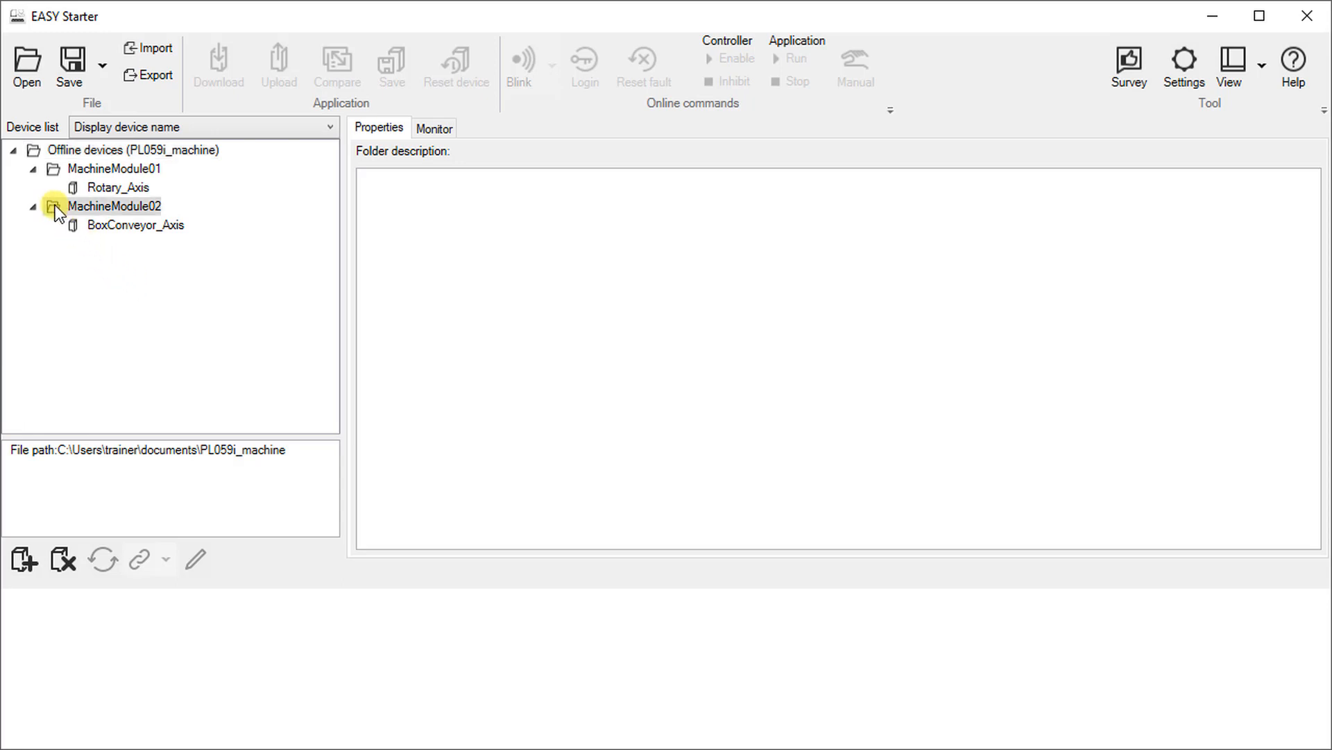
{"action": "left_click", "coordinate": [541, 182]}
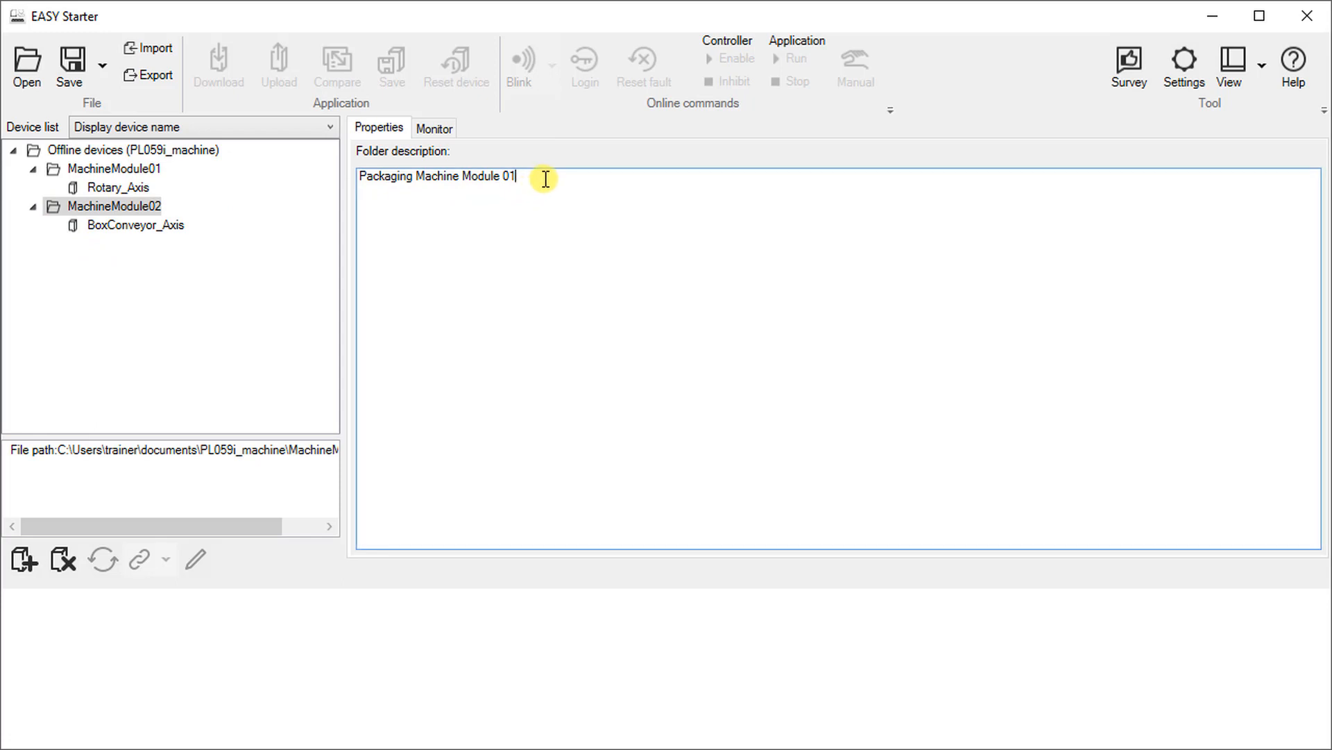
{"action": "key", "text": "BackSpace"}
{"action": "type", "text": "2"}
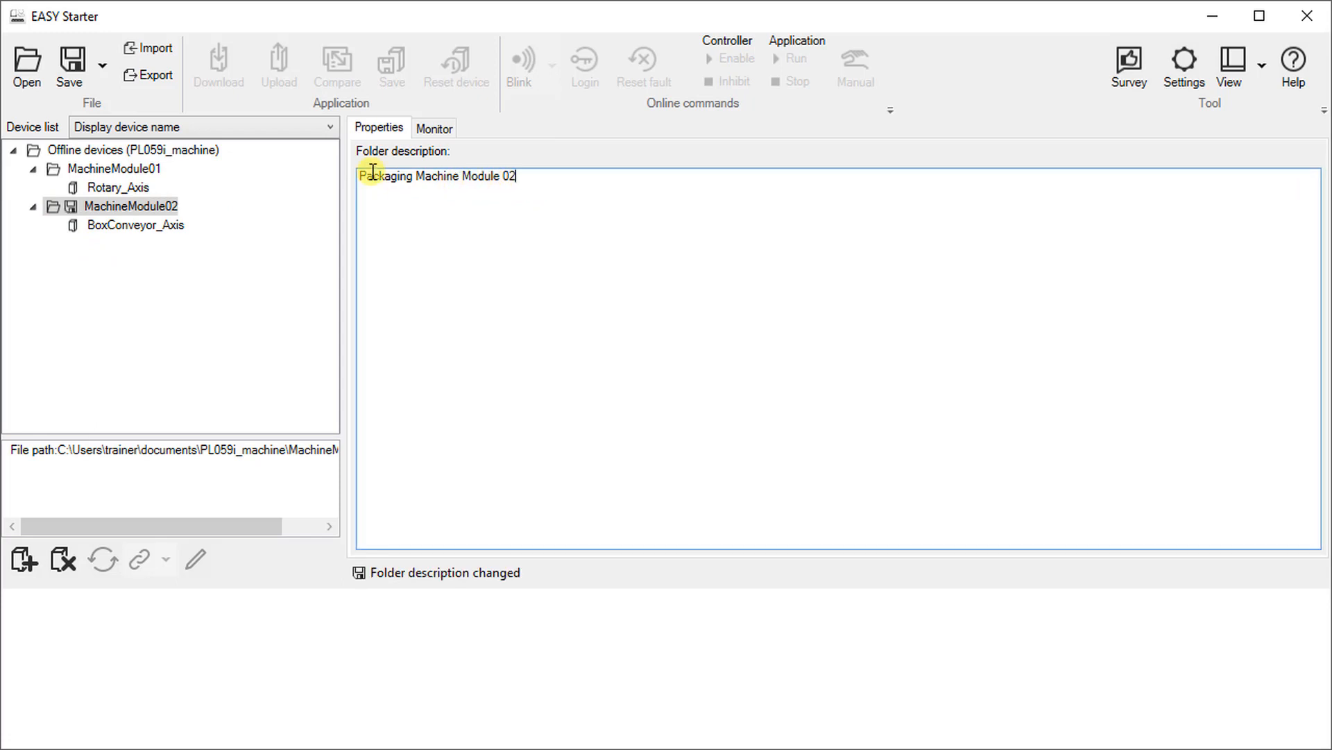
{"action": "left_click", "coordinate": [61, 65]}
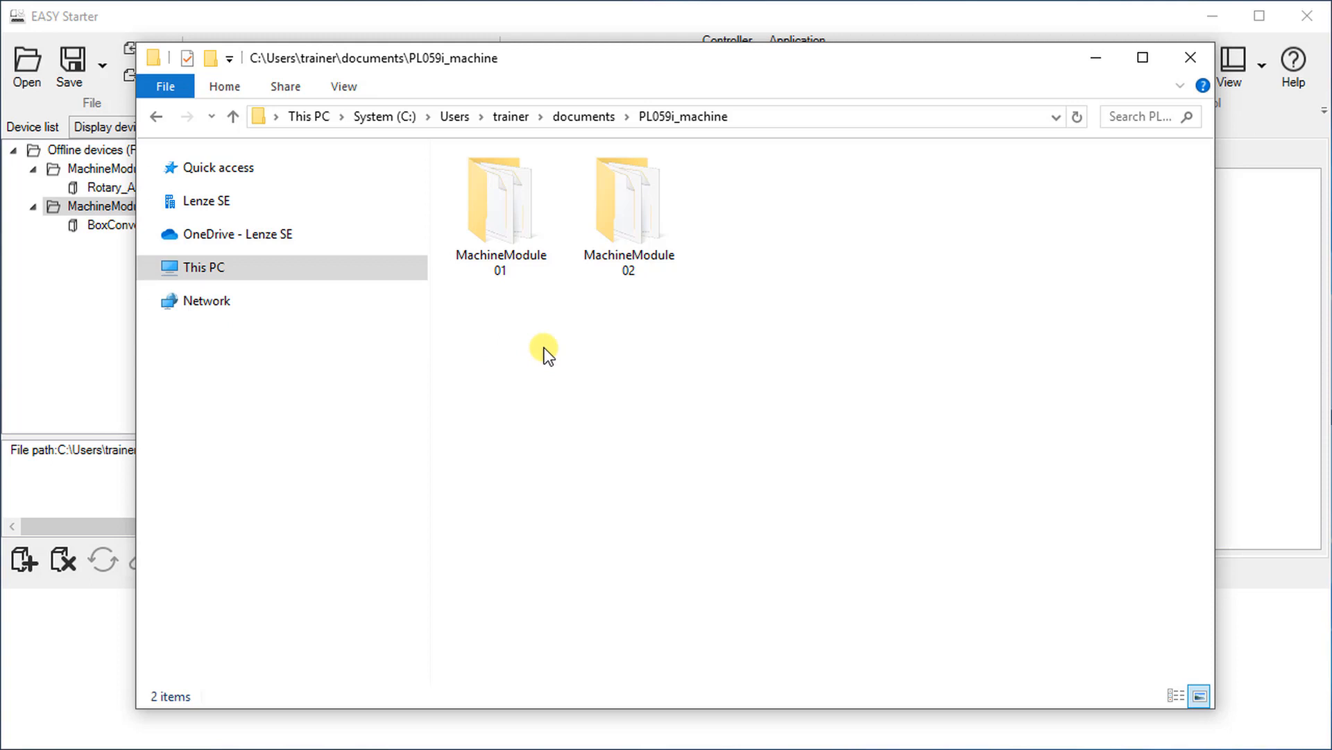
{"action": "double_click", "coordinate": [507, 222]}
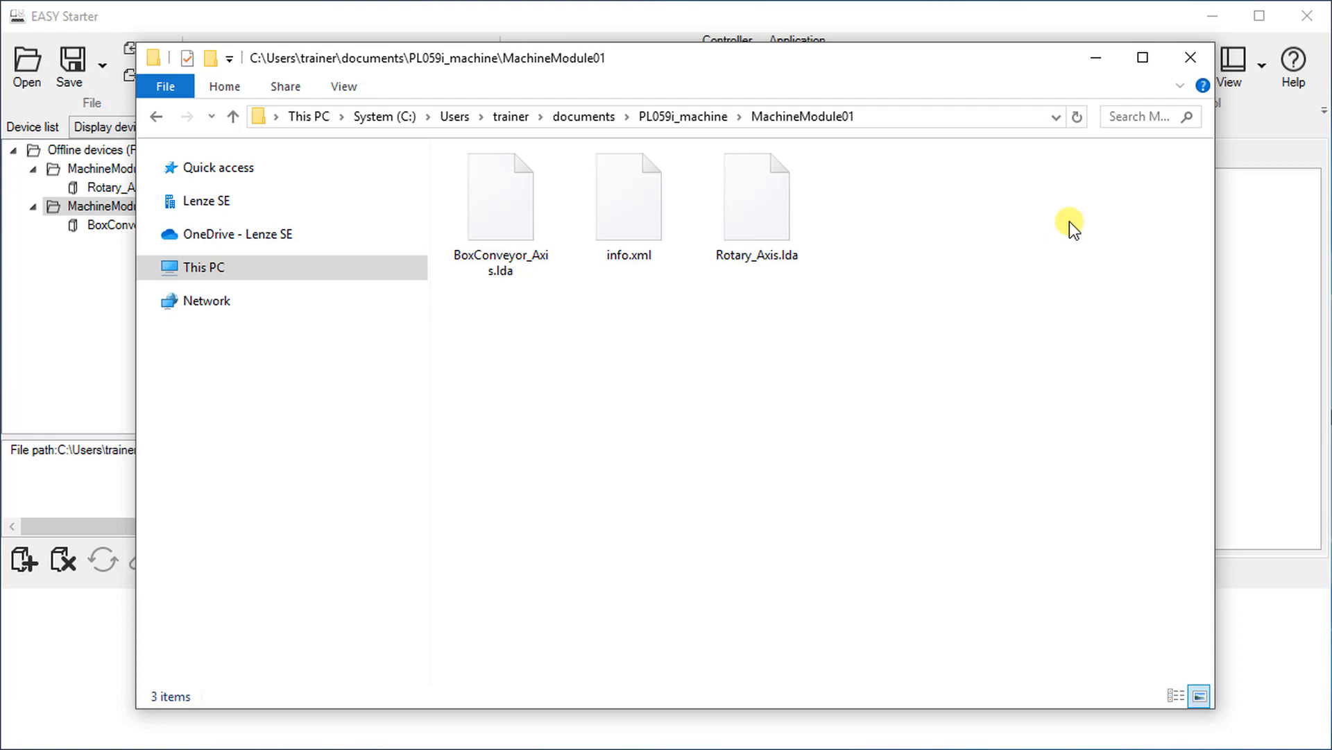
{"action": "left_click", "coordinate": [1195, 60]}
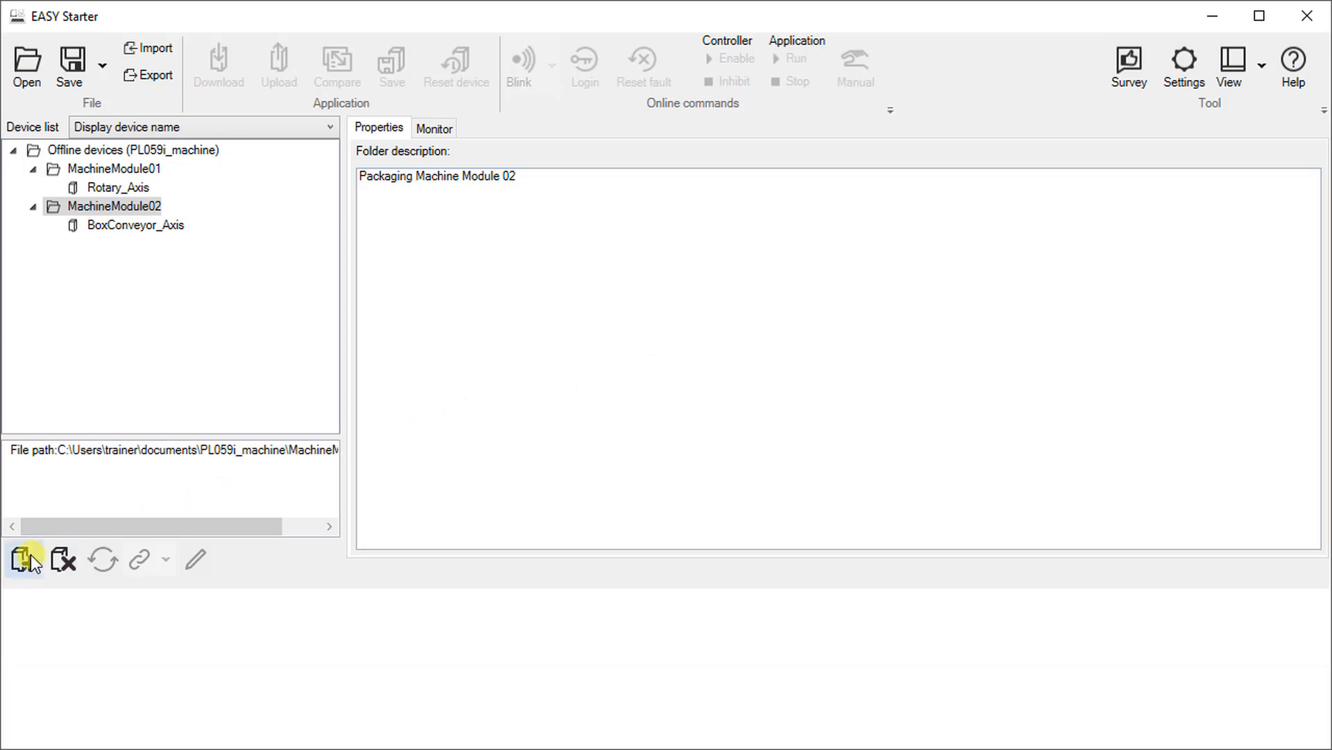
- Search the network for connected i950 drives and insert both found devices
{"action": "left_click", "coordinate": [31, 554]}
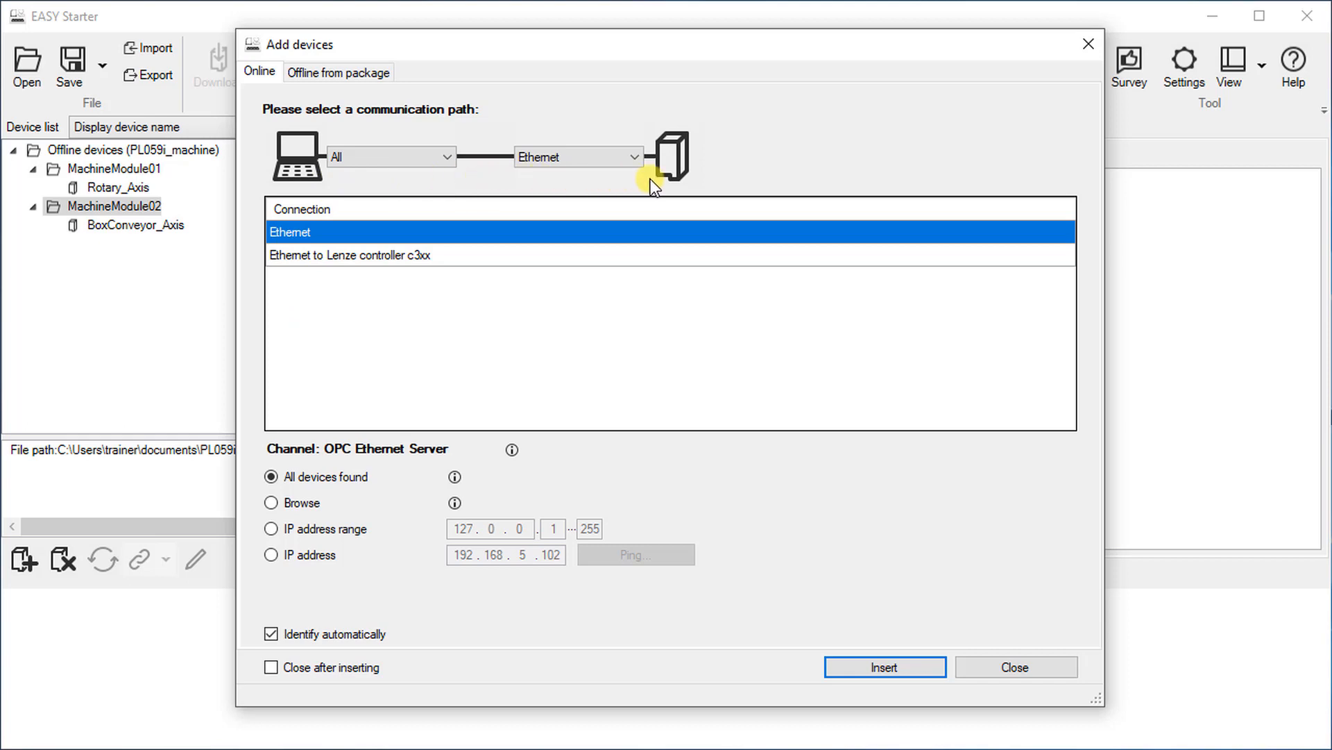
{"action": "left_click", "coordinate": [272, 503]}
{"action": "left_click", "coordinate": [884, 667]}
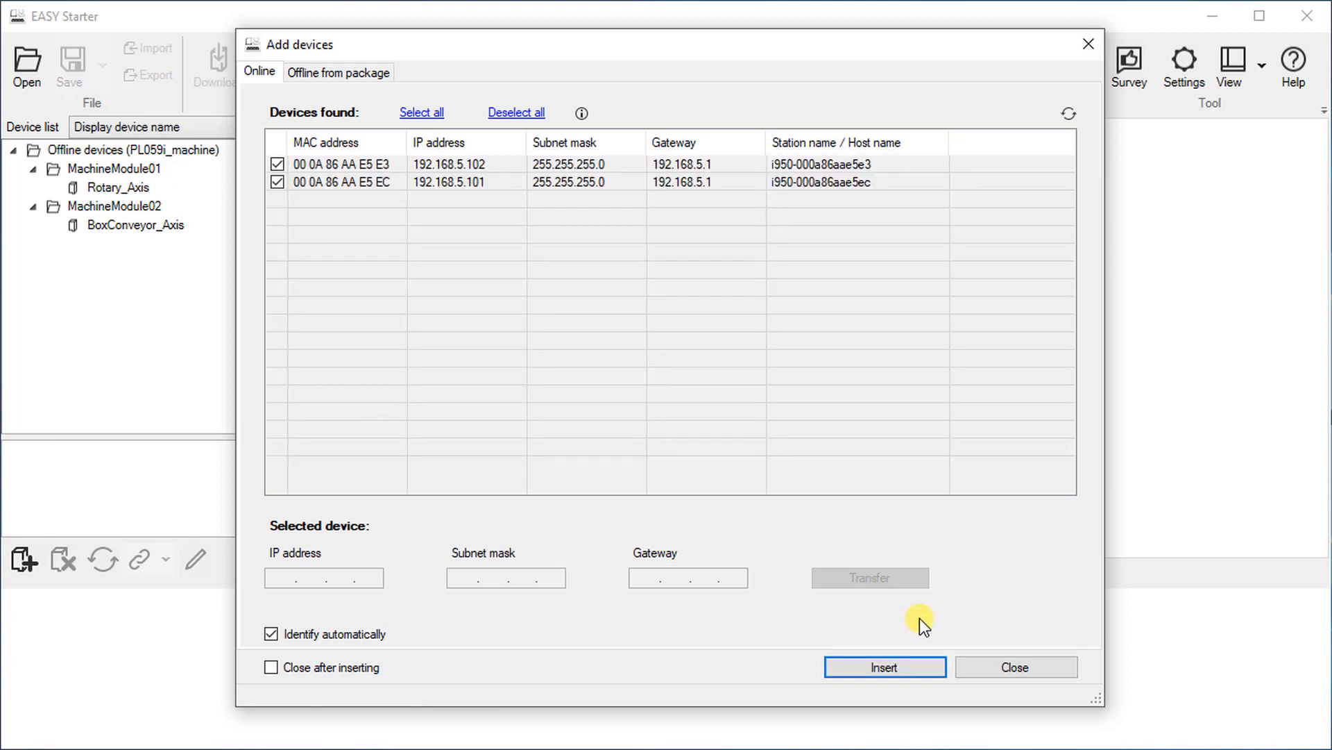
{"action": "left_click", "coordinate": [887, 667]}
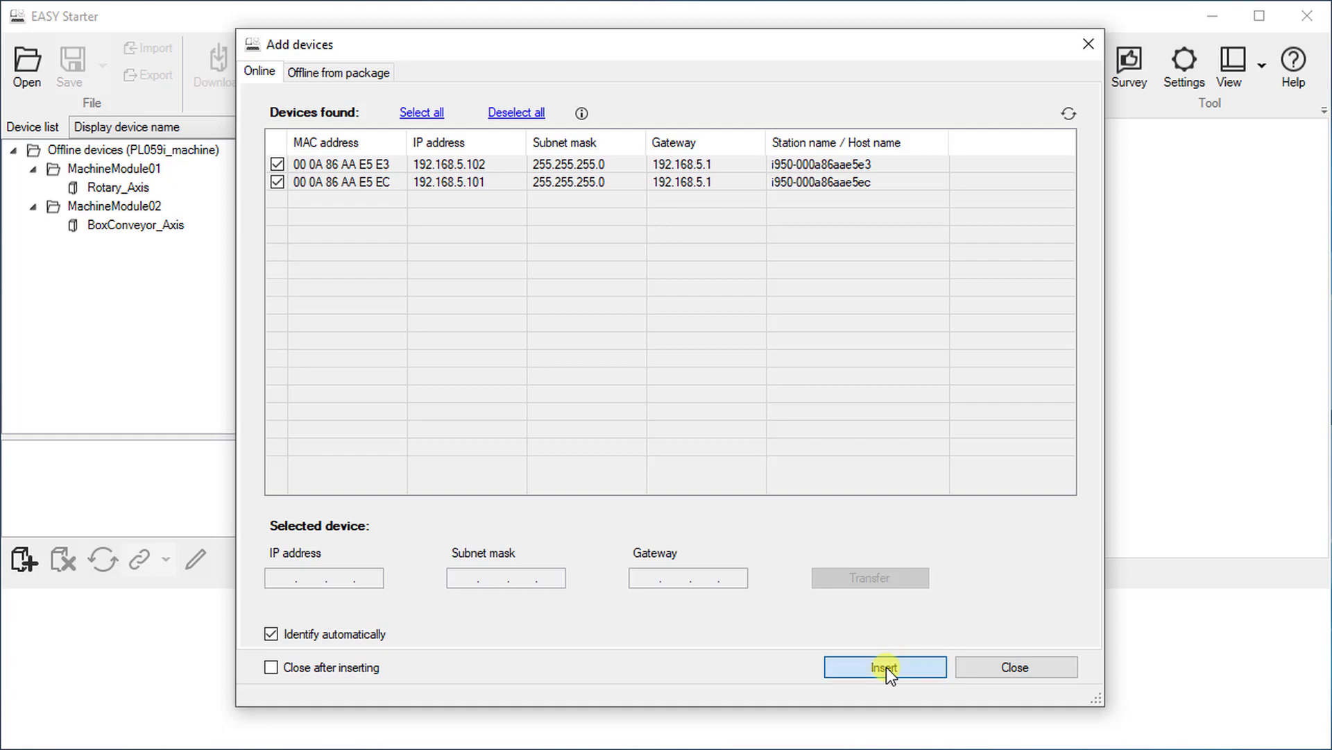
{"action": "left_click", "coordinate": [1020, 665]}
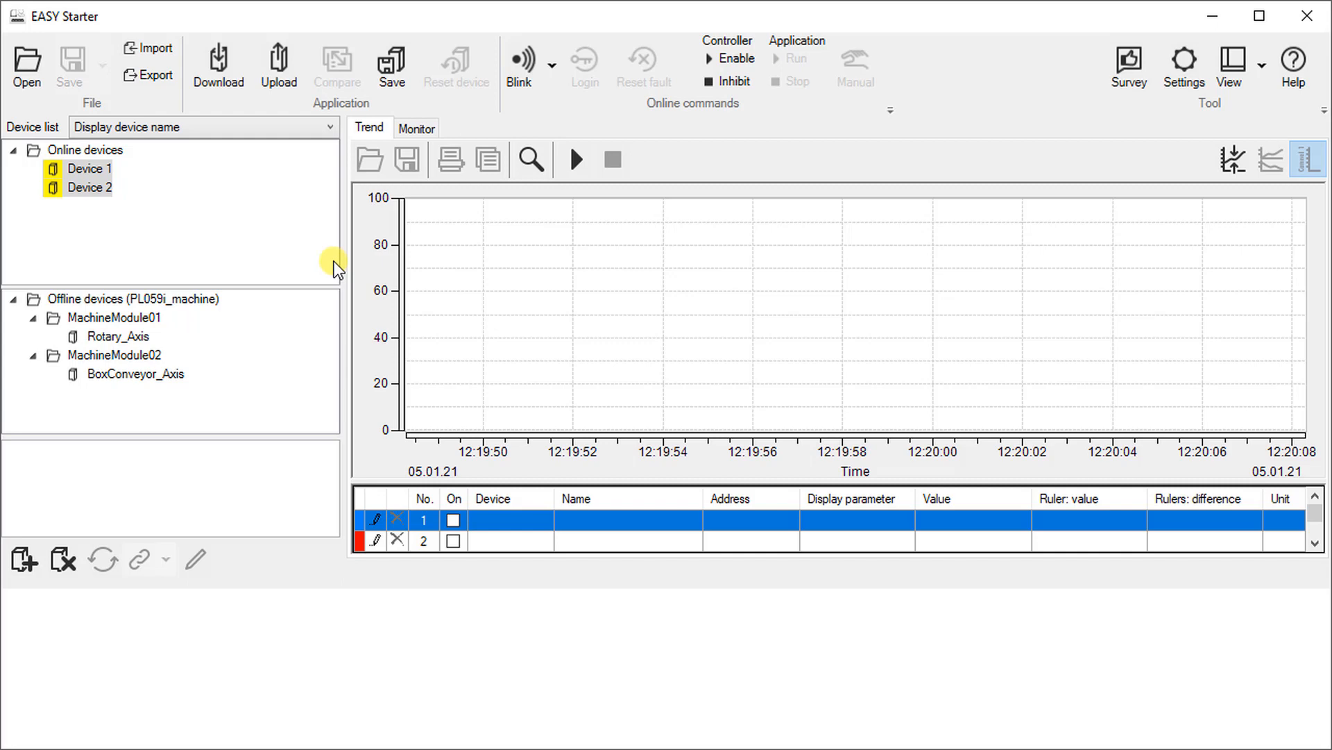
- Show Device 1's diagnostics and blink its LEDs to identify the physical drive
{"action": "double_click", "coordinate": [55, 168]}
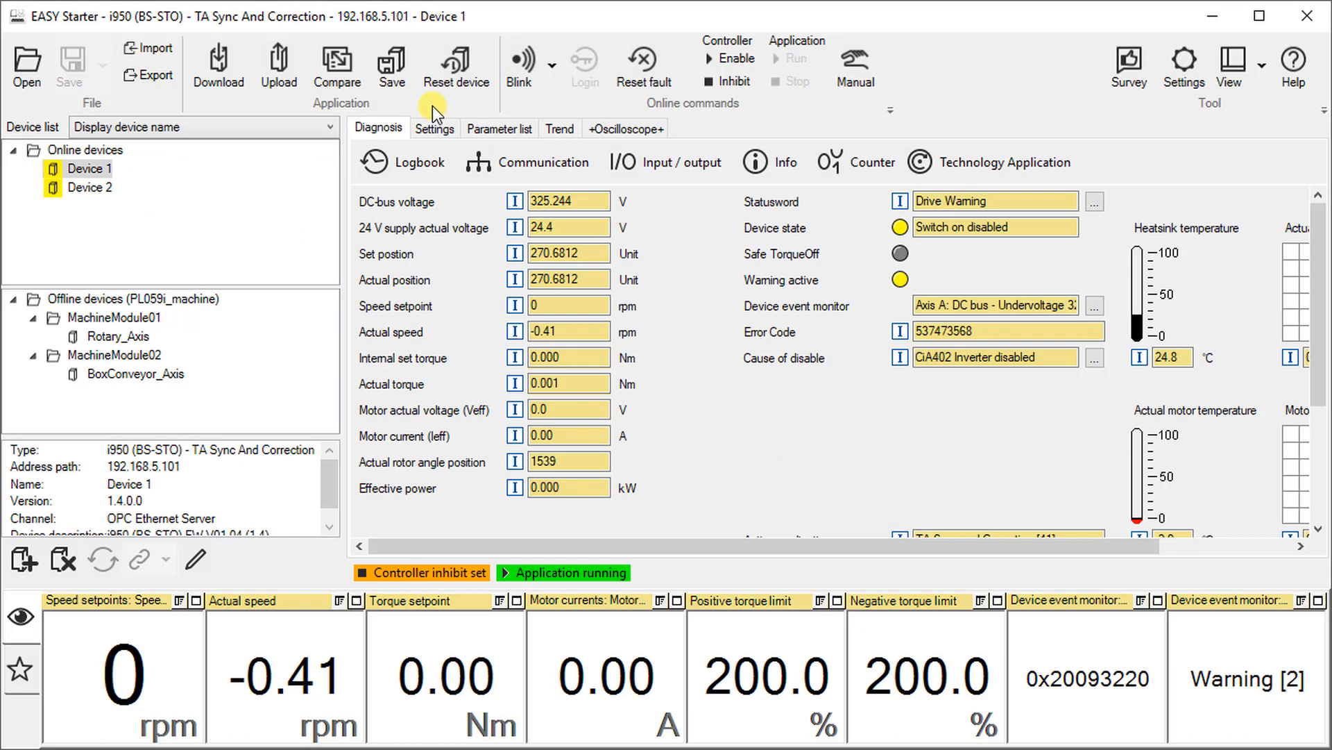
{"action": "left_click", "coordinate": [519, 63]}
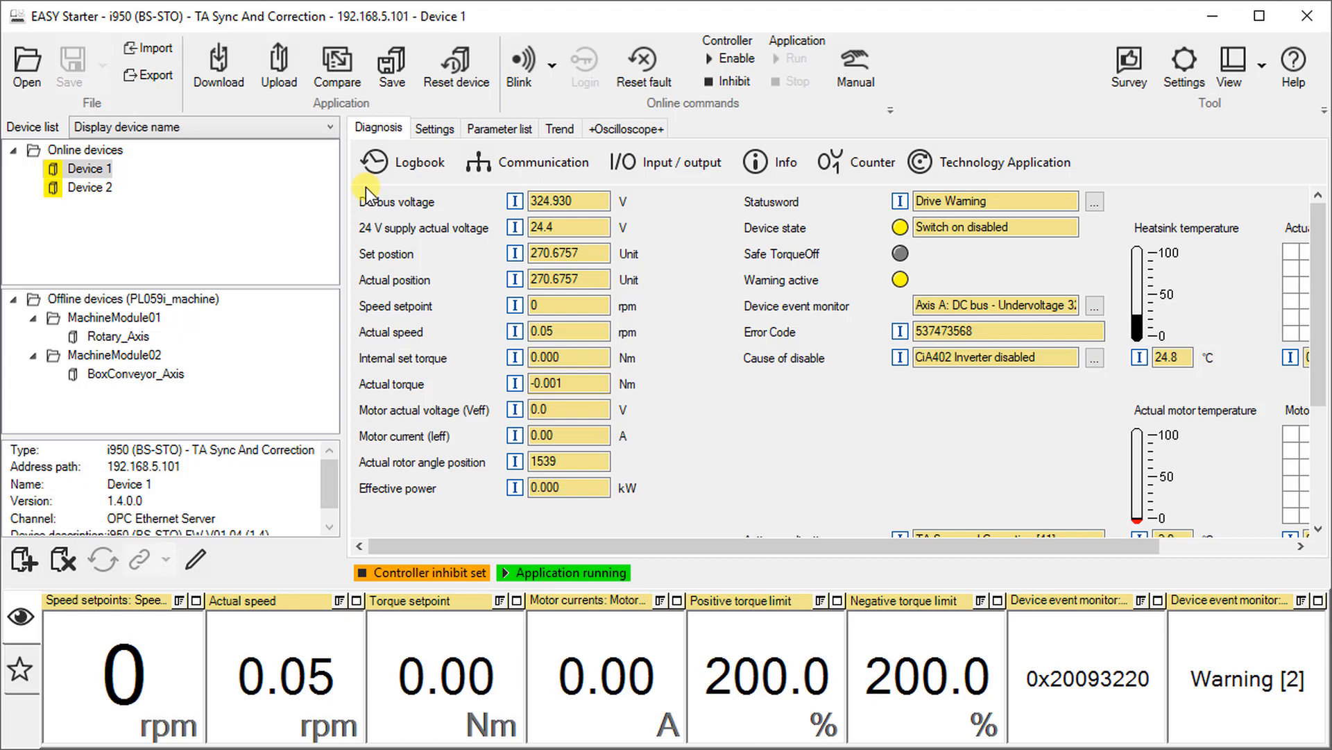
- Label devices by address path (device type) and select the undefined Rotary_Axis under MachineModule01
{"action": "left_click", "coordinate": [329, 126]}
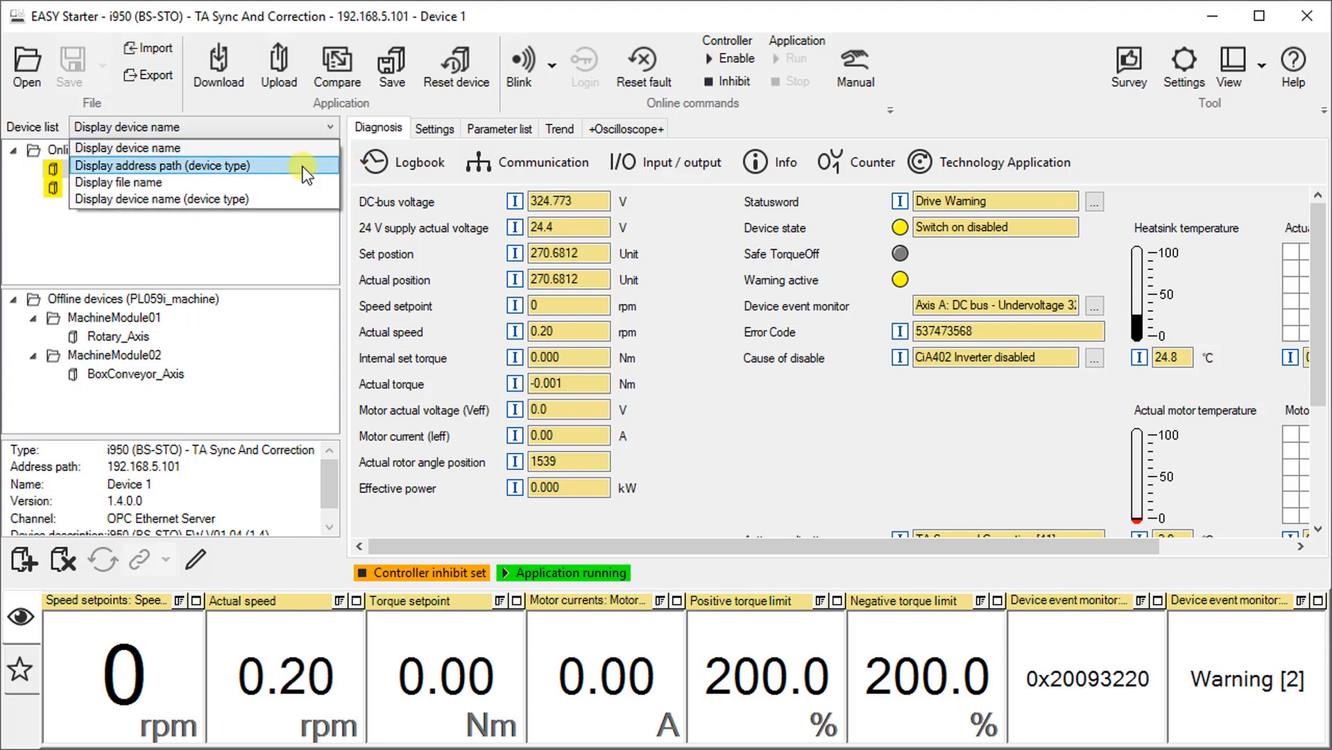
{"action": "left_click", "coordinate": [161, 166]}
{"action": "left_click_drag", "start_coordinate": [342, 223], "coordinate": [400, 231]}
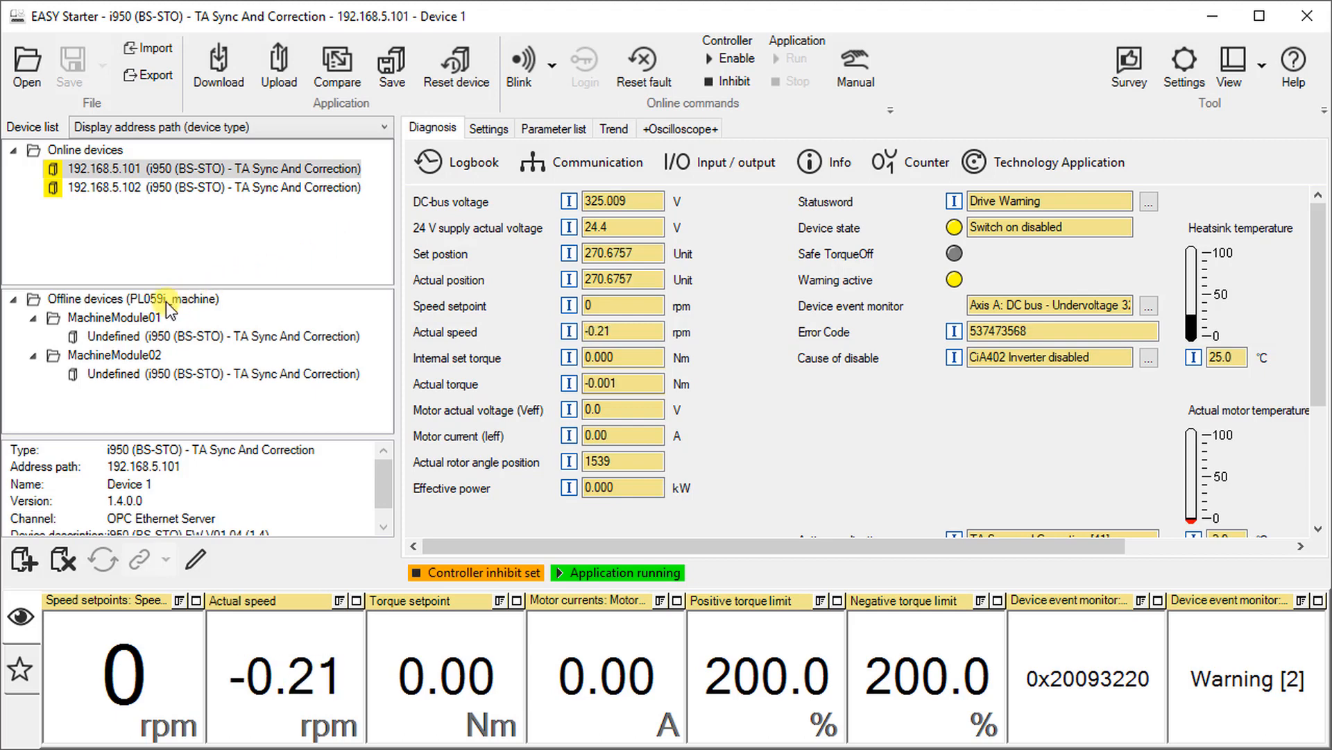
{"action": "left_click", "coordinate": [76, 335]}
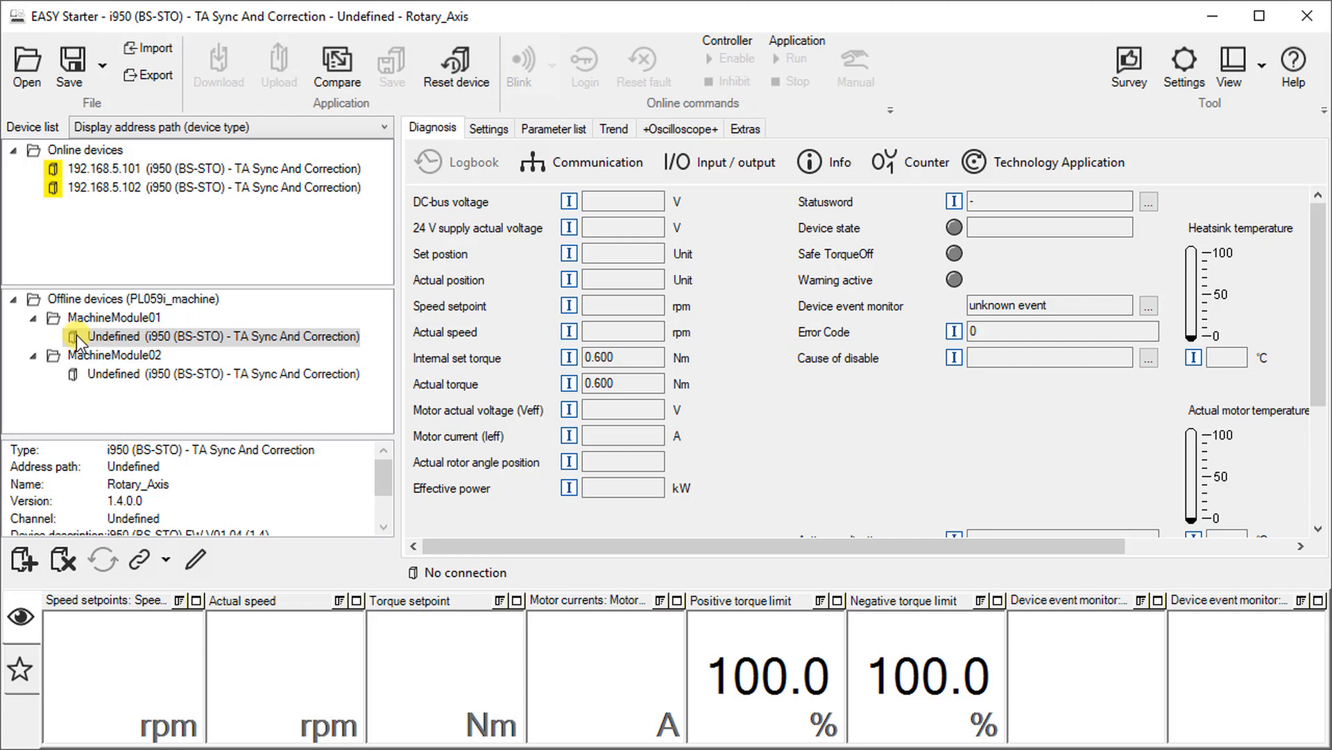
- Link MachineModule01's offline Rotary_Axis device to the online drive 192.168.5.101
{"action": "left_click", "coordinate": [141, 564]}
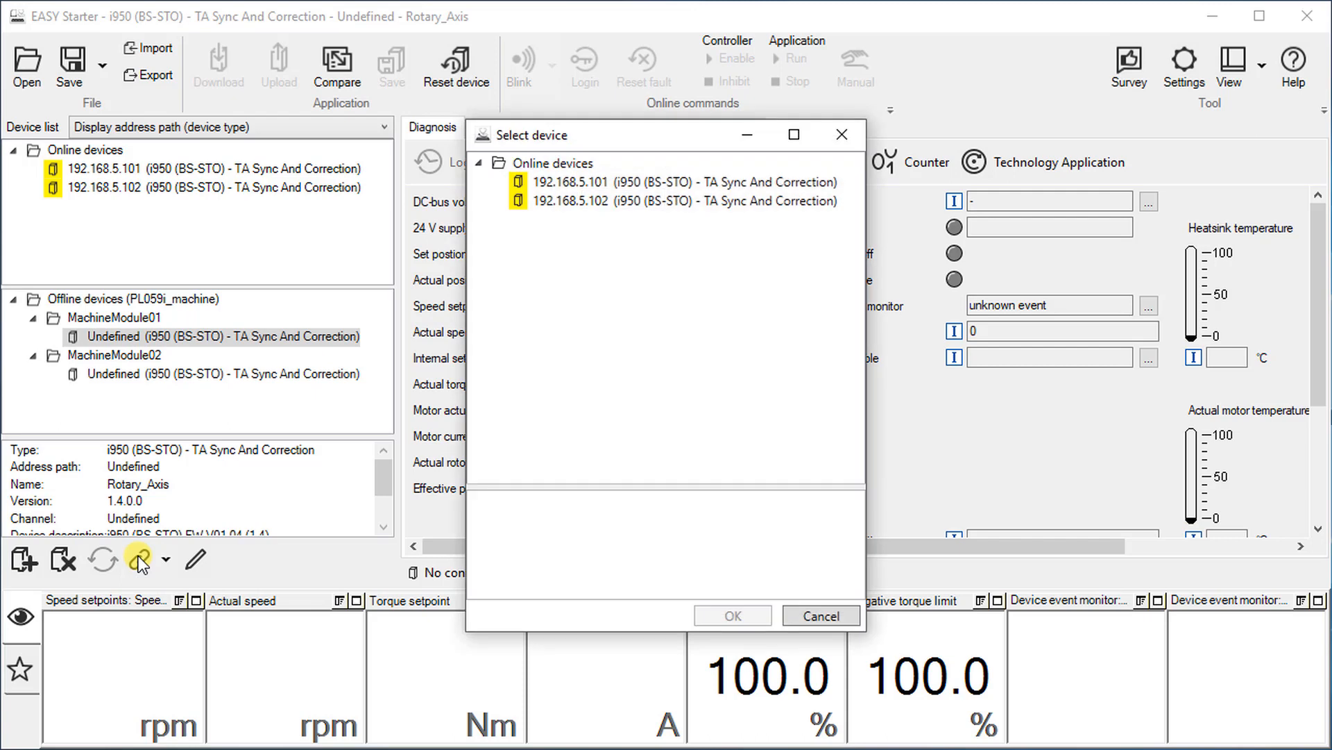
{"action": "left_click", "coordinate": [524, 181]}
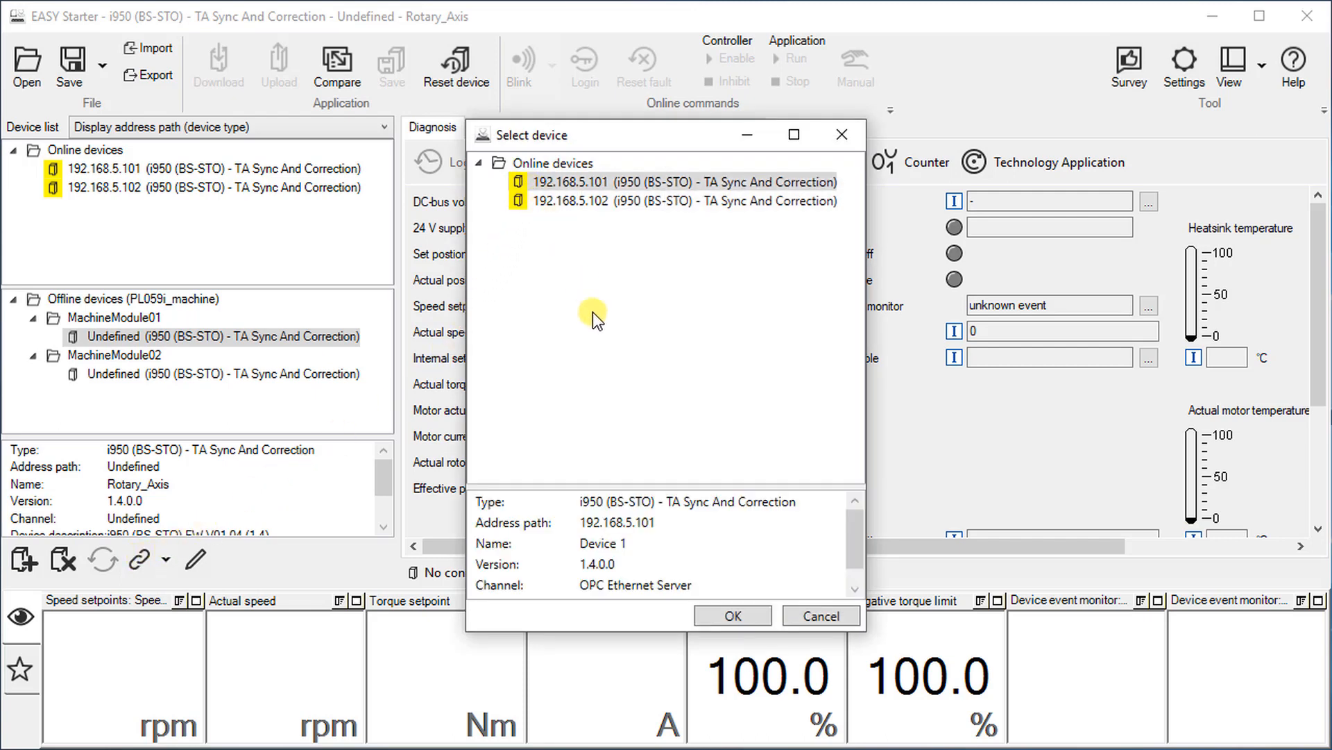
{"action": "left_click", "coordinate": [733, 616]}
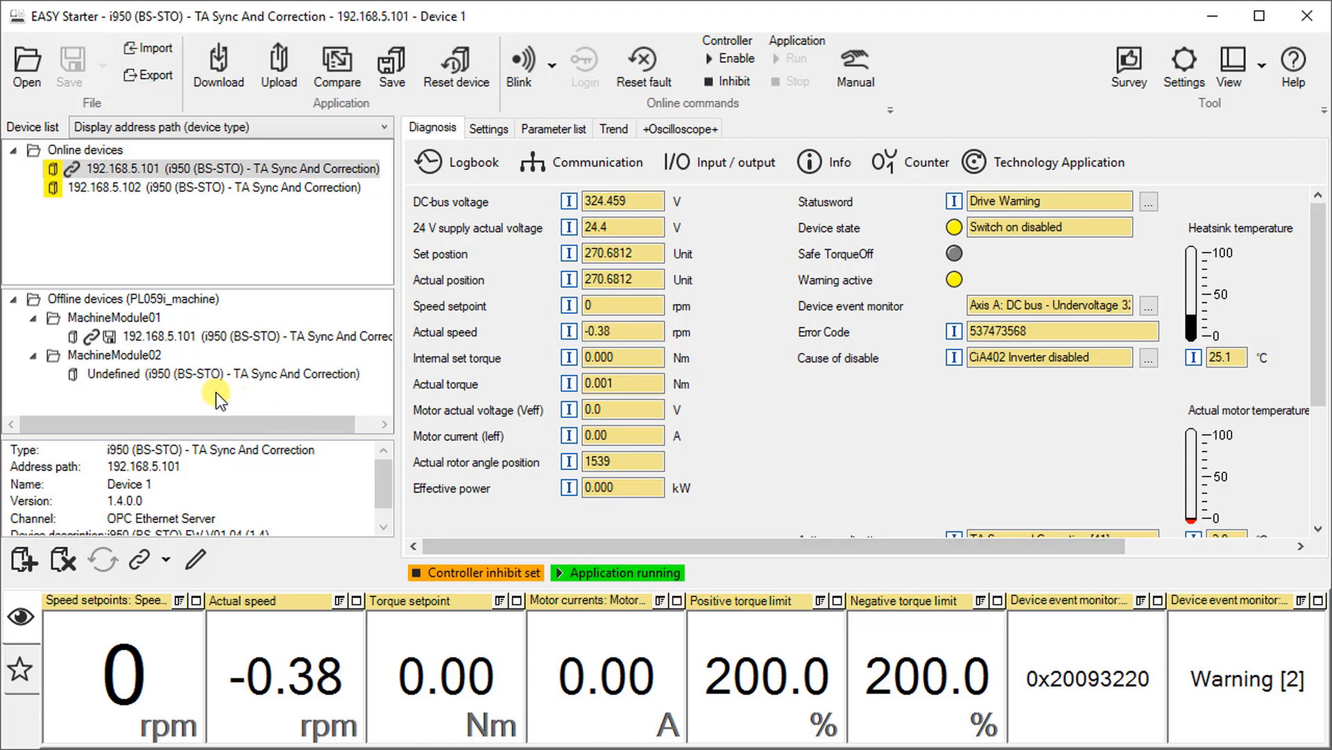
- Link MachineModule02's offline BoxConveyor_Axis device to the online drive 192.168.5.102
{"action": "left_click", "coordinate": [122, 374]}
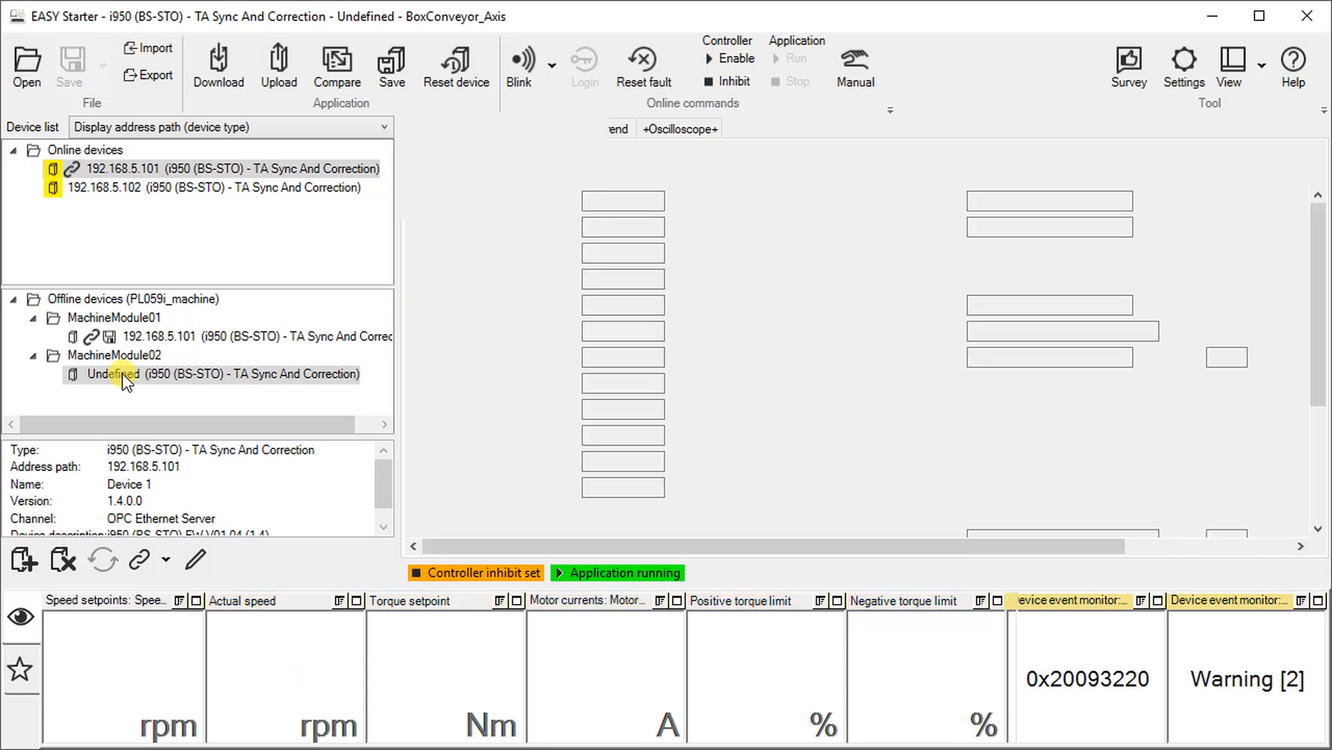
{"action": "left_click", "coordinate": [141, 560]}
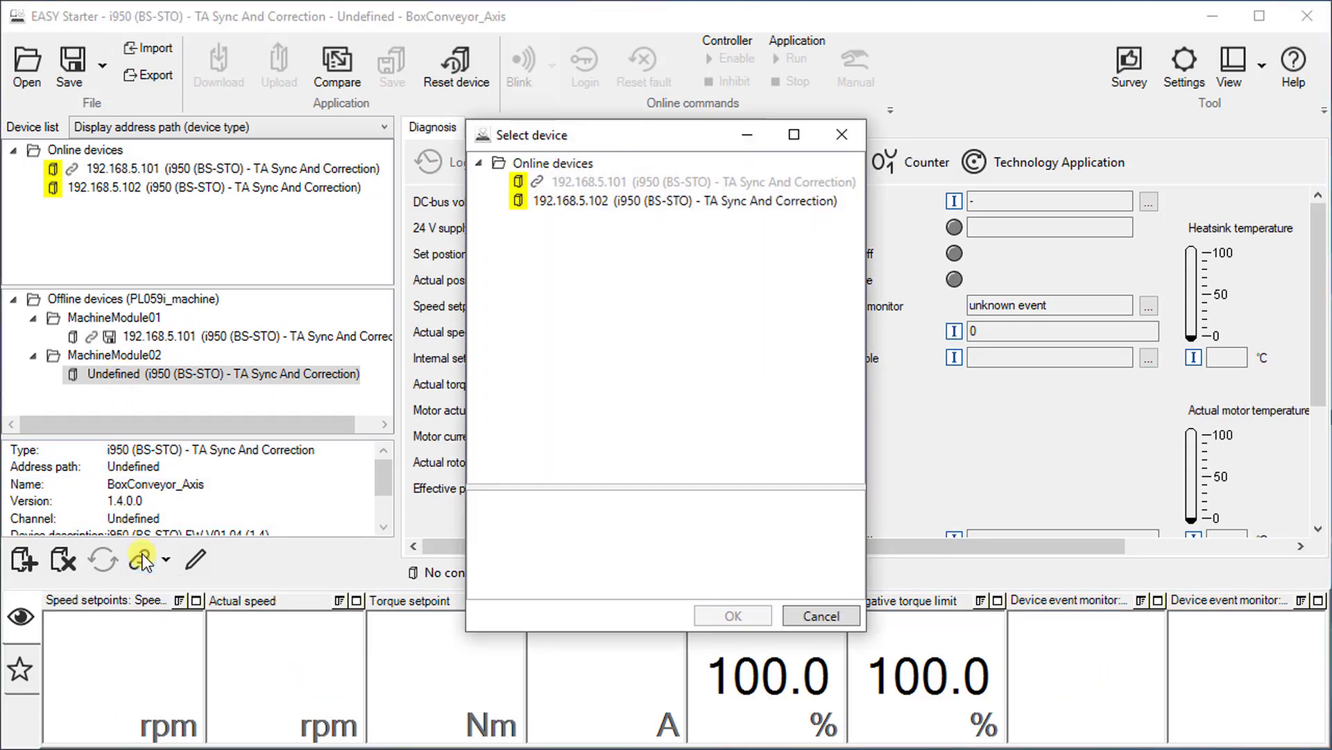
{"action": "left_click", "coordinate": [542, 200]}
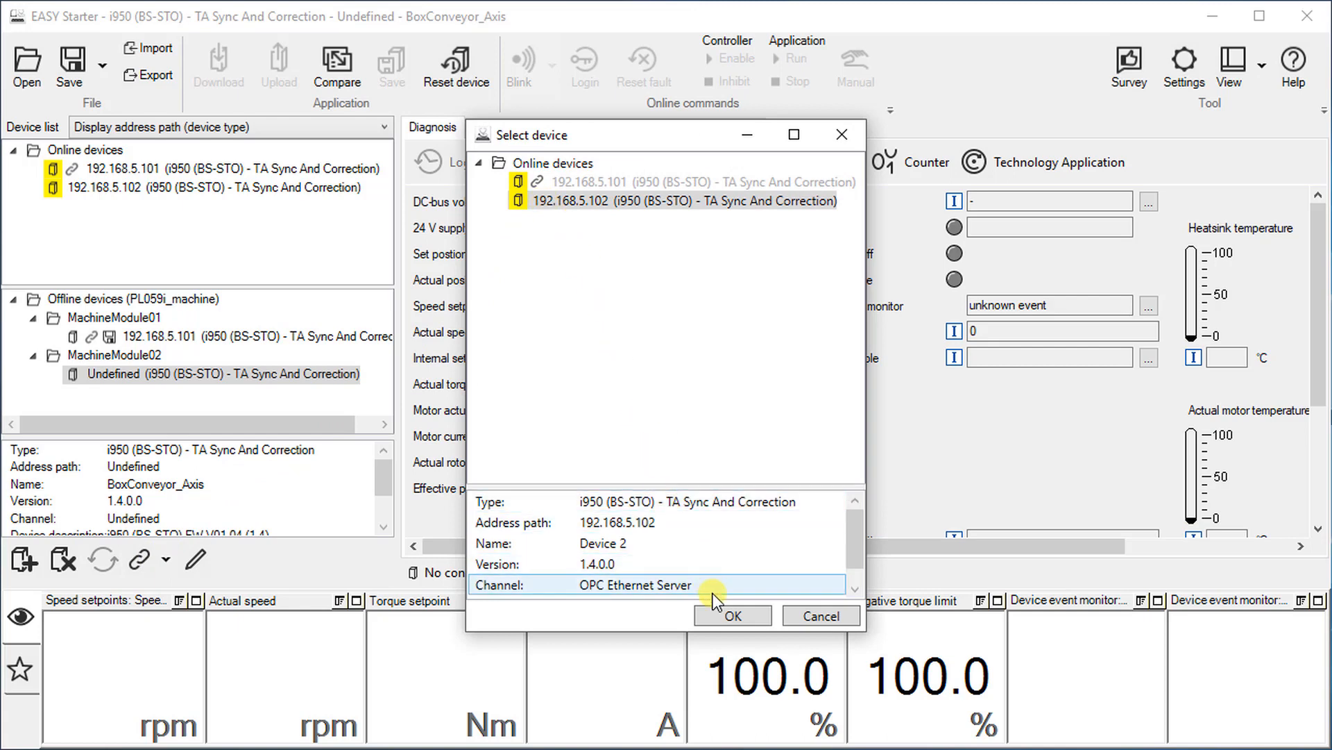
{"action": "left_click", "coordinate": [731, 616]}
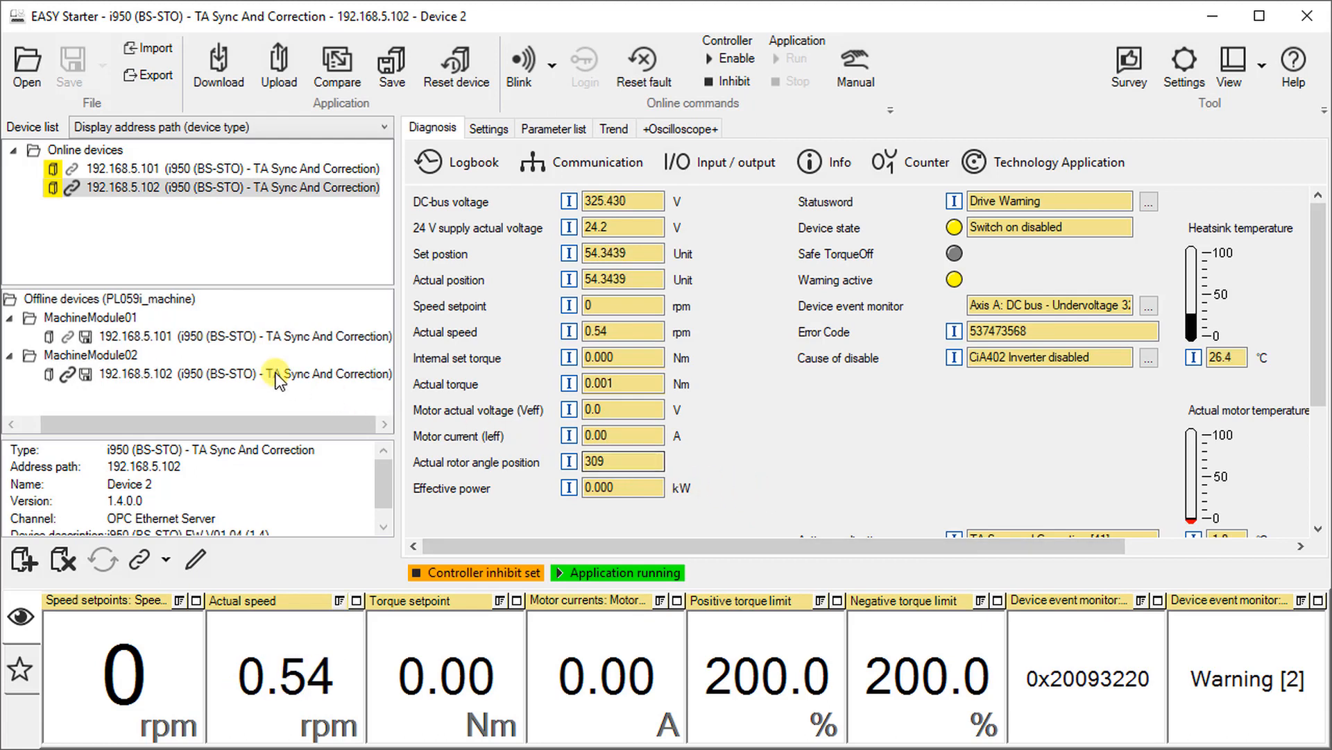
{"action": "left_click", "coordinate": [83, 336]}
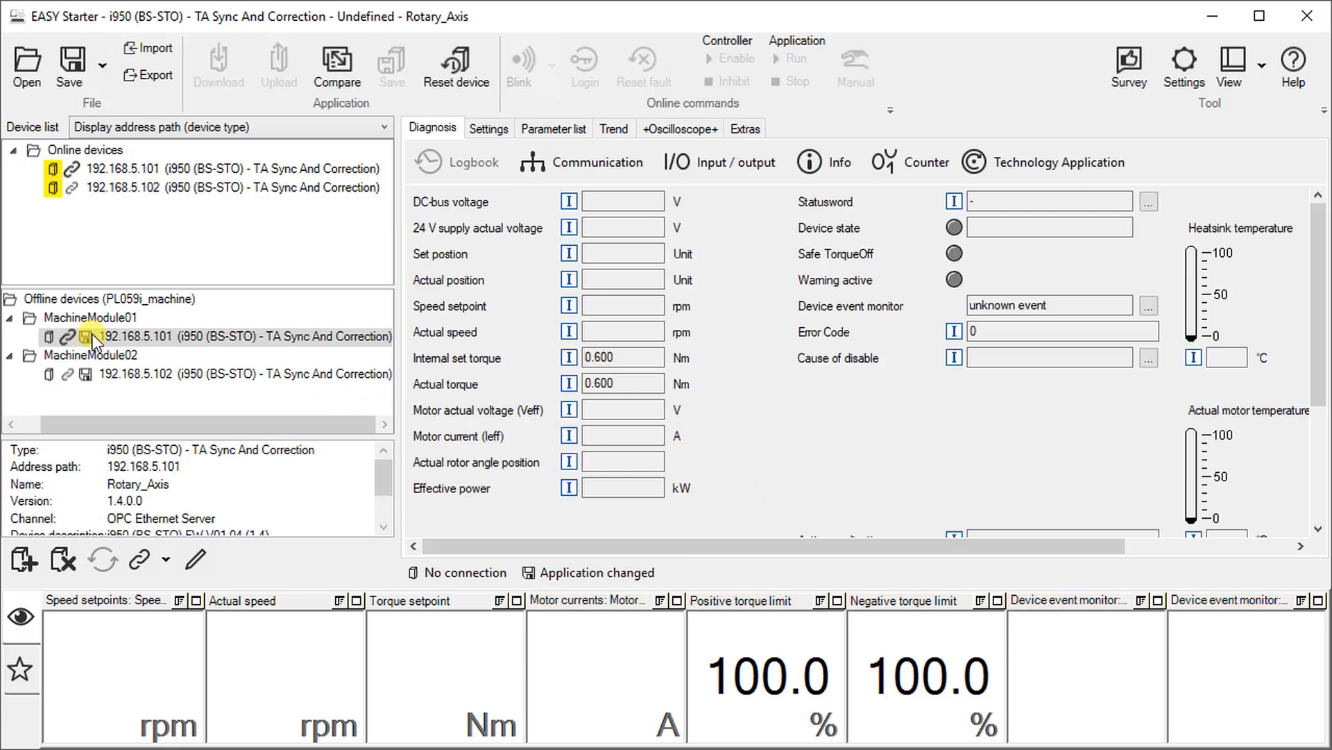
- Verify the linked device's communication path in Extras and save the PL059i_machine project
{"action": "left_click", "coordinate": [746, 128]}
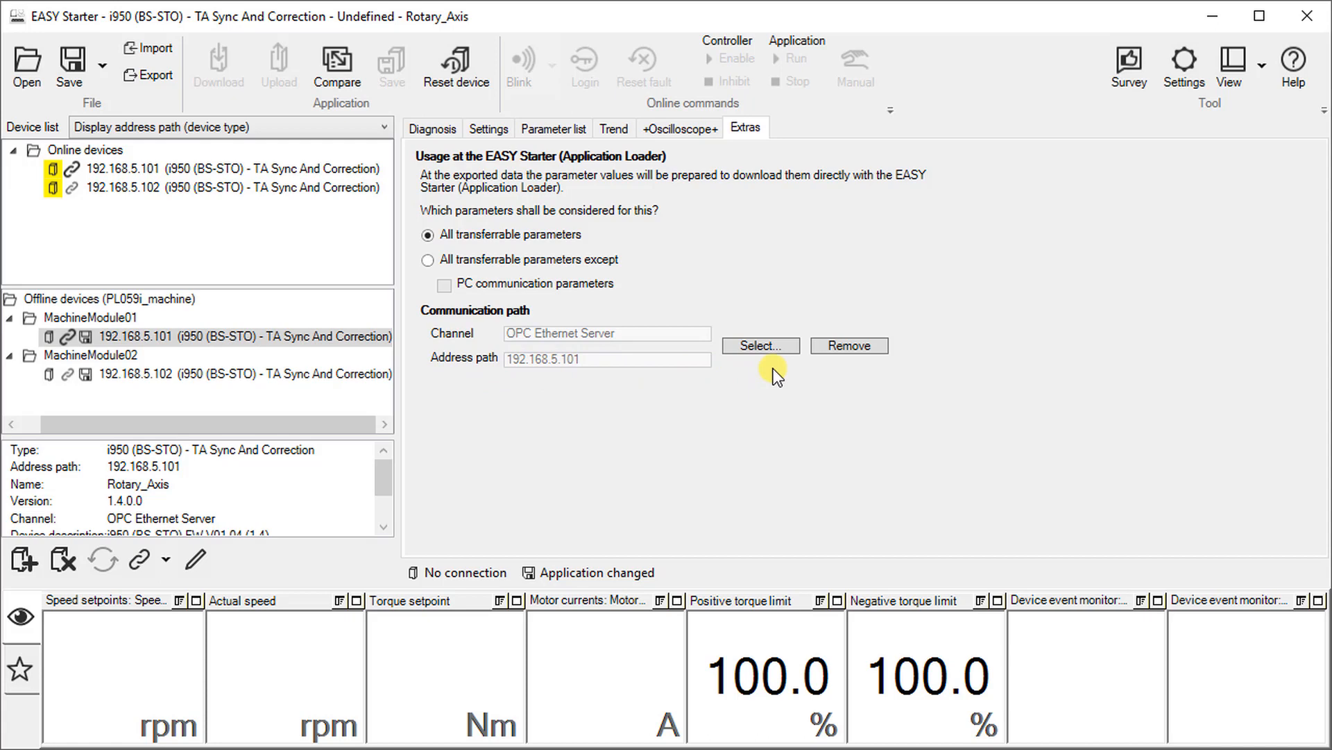
{"action": "left_click", "coordinate": [34, 301]}
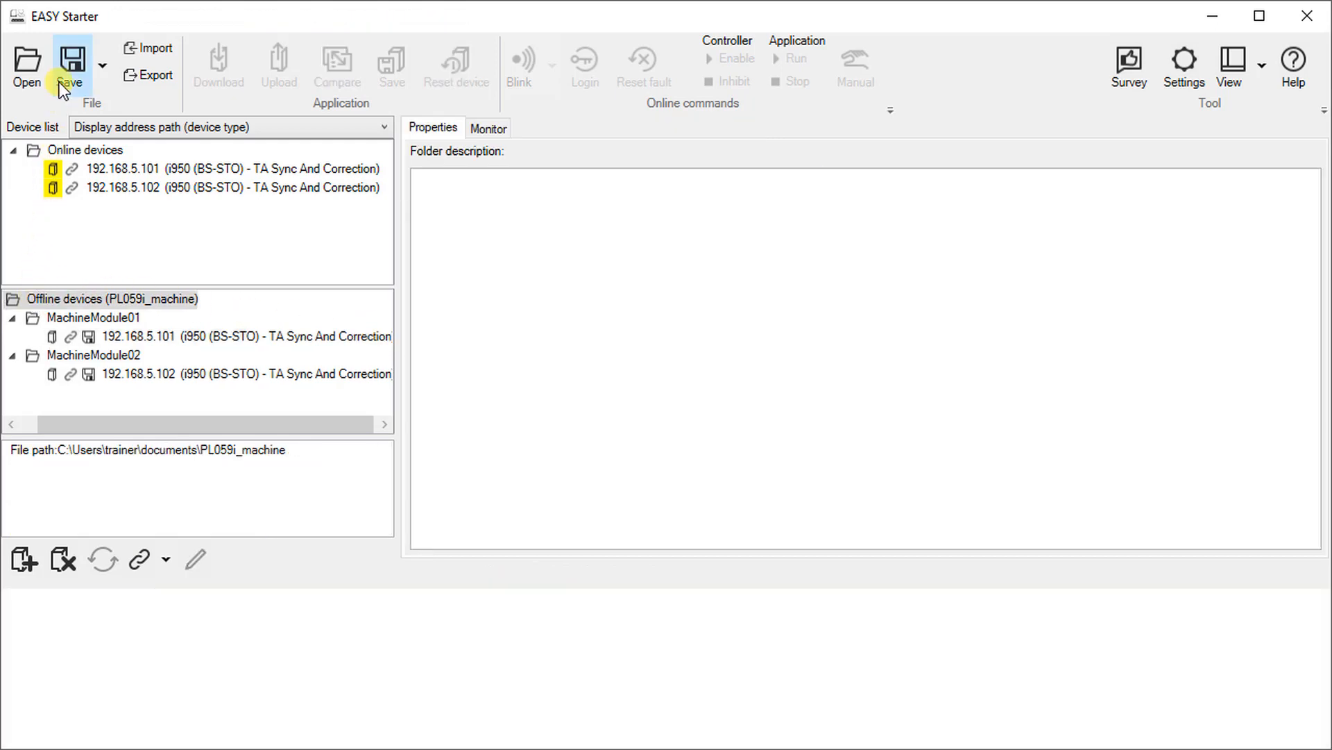
{"action": "left_click", "coordinate": [65, 60]}
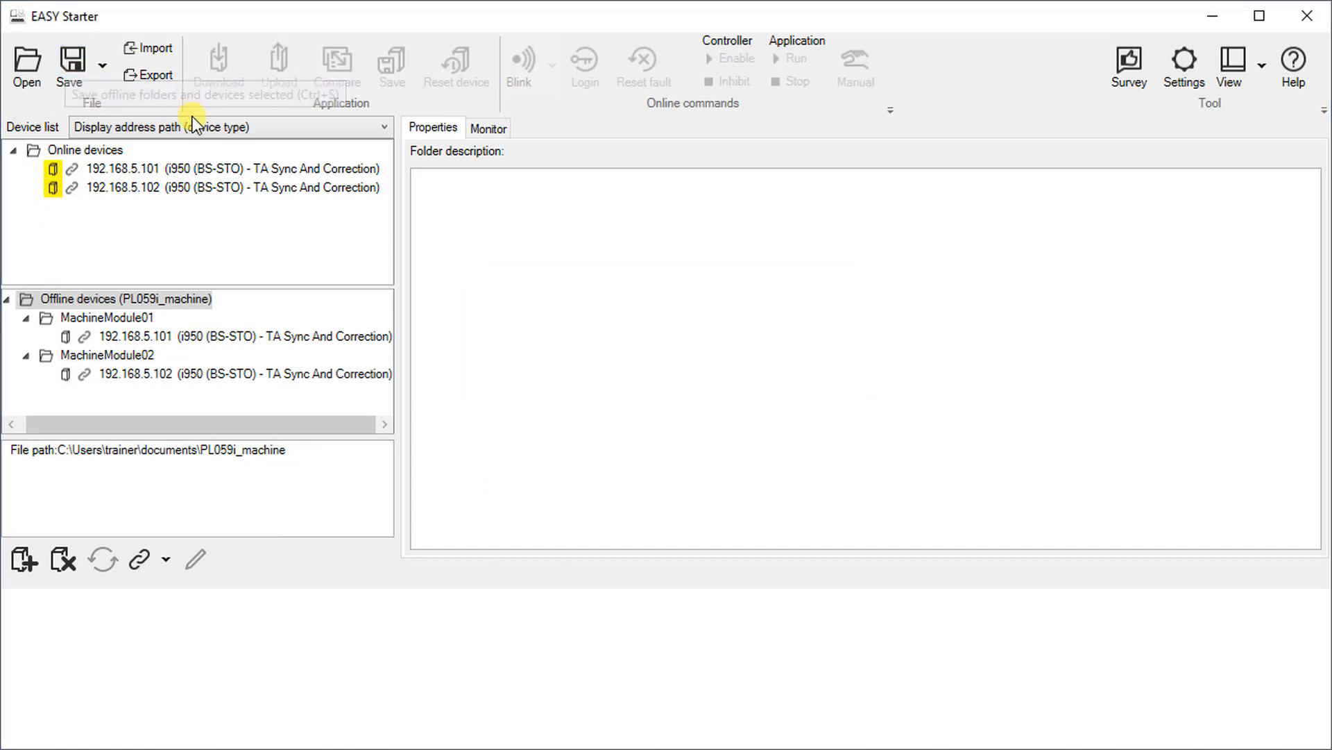
- Set the device list back to 'Display device name' and select the online devices folder
{"action": "left_click", "coordinate": [376, 132]}
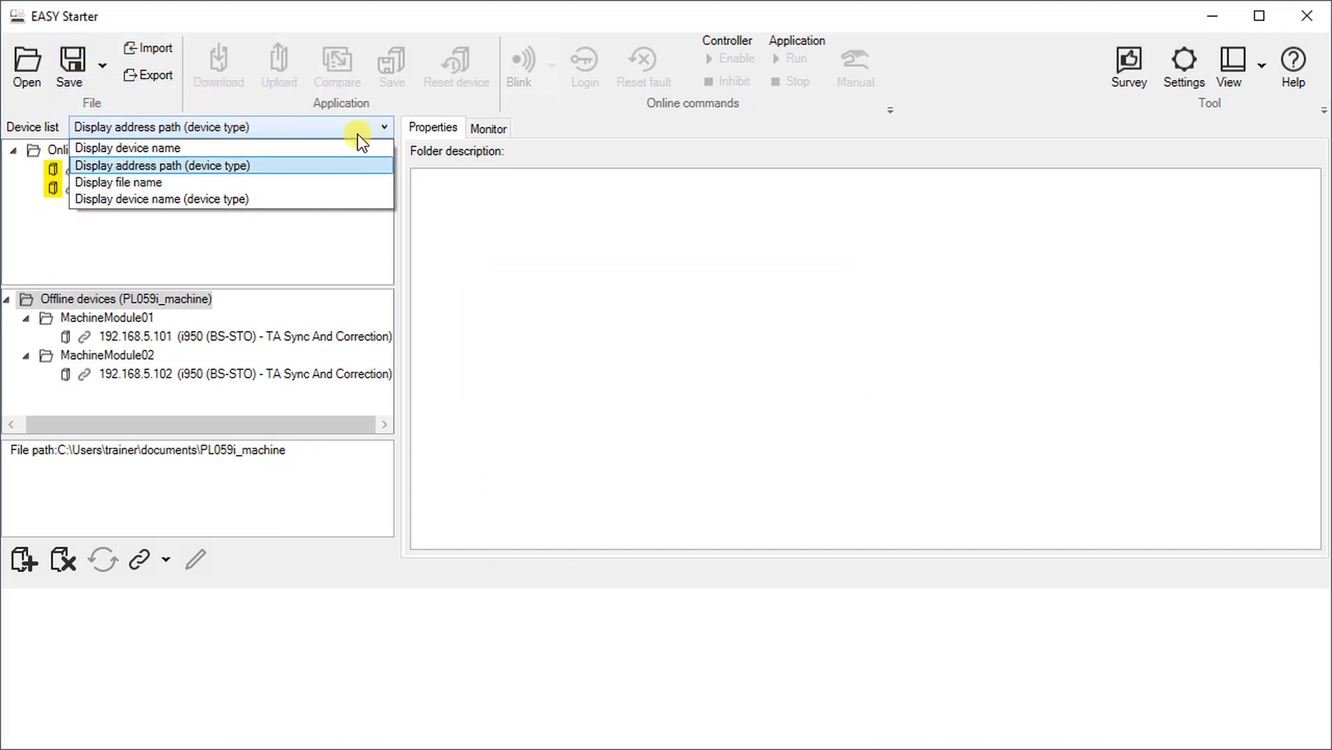
{"action": "left_click", "coordinate": [303, 147]}
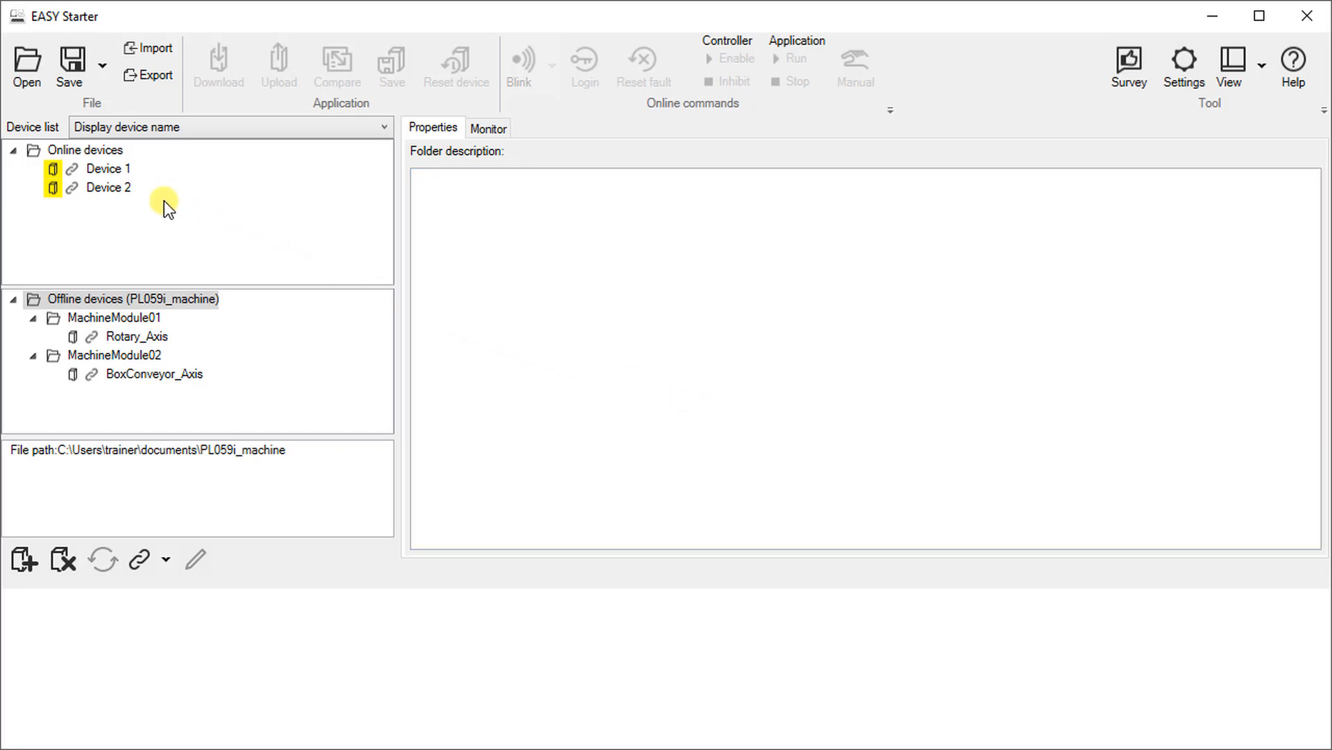
{"action": "left_click", "coordinate": [37, 154]}
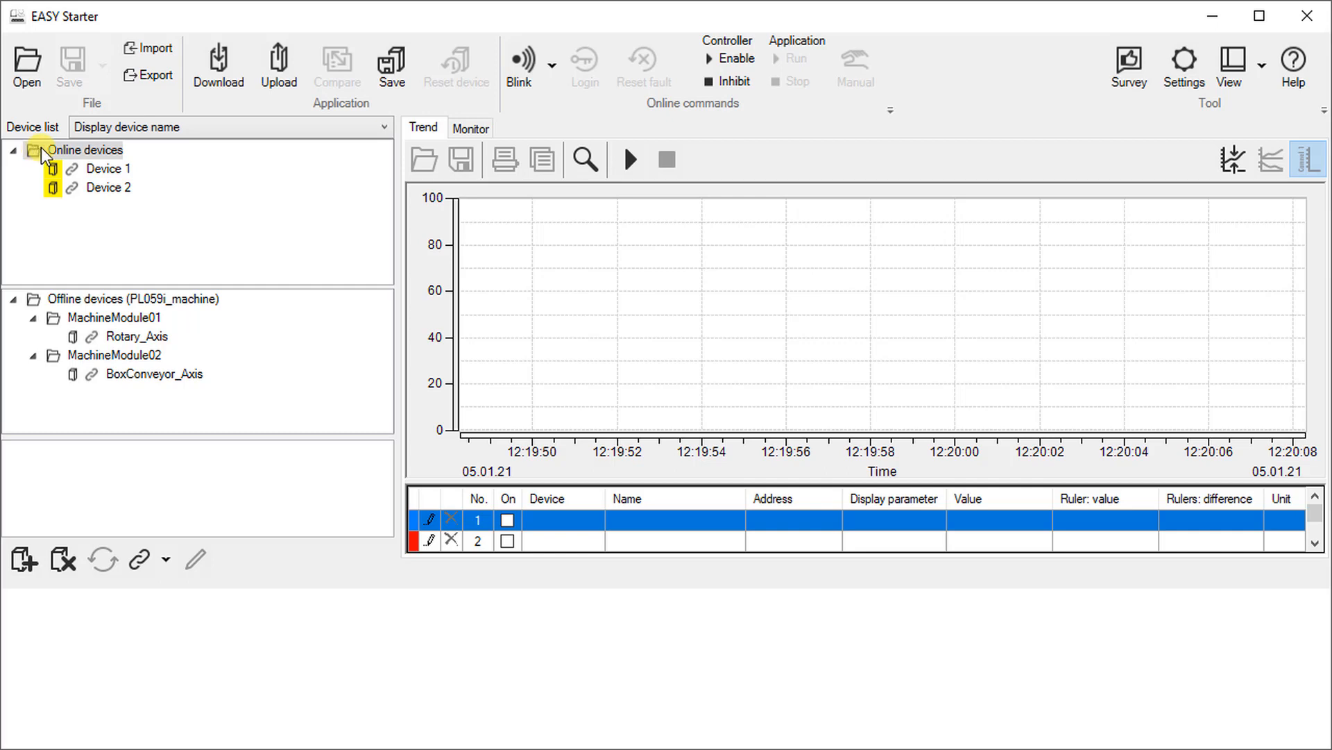
- Download parameters from linked offline devices into both drives with 'Save parameter set in device', then close EASY Starter
{"action": "left_click", "coordinate": [219, 64]}
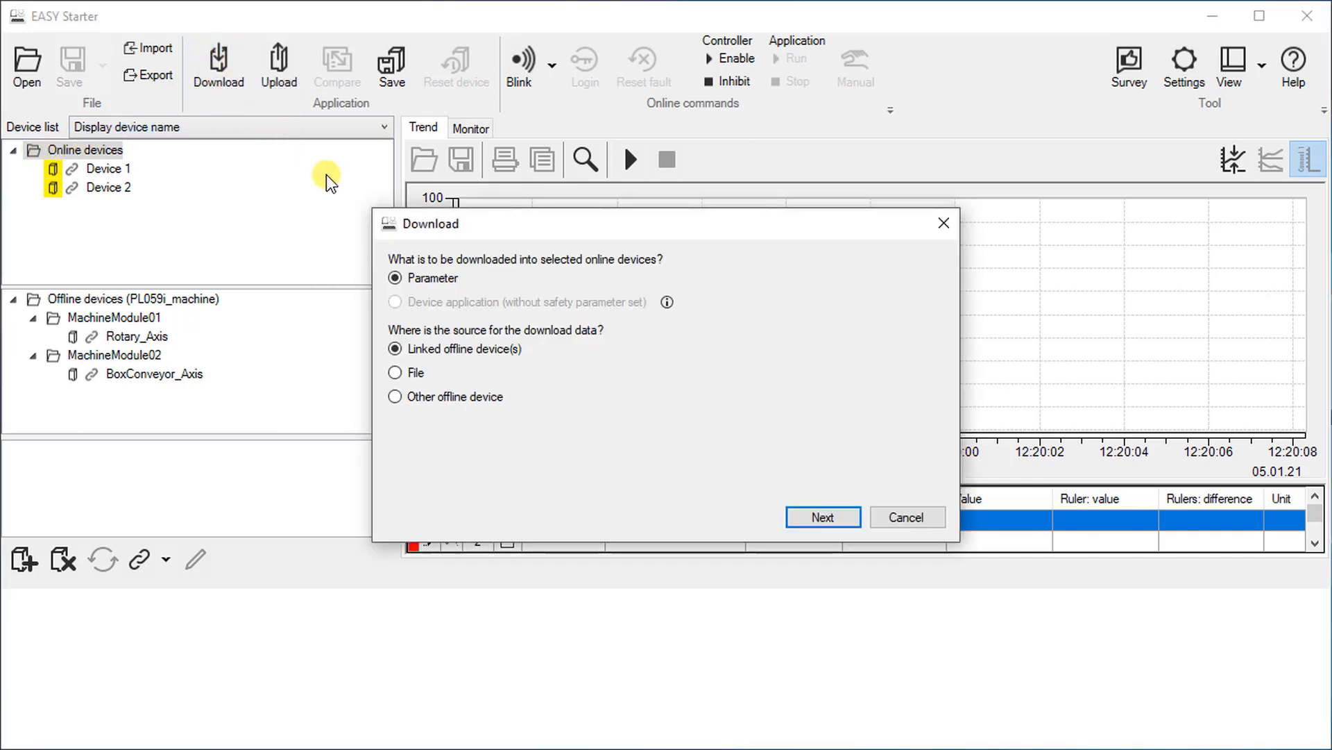
{"action": "left_click", "coordinate": [394, 277]}
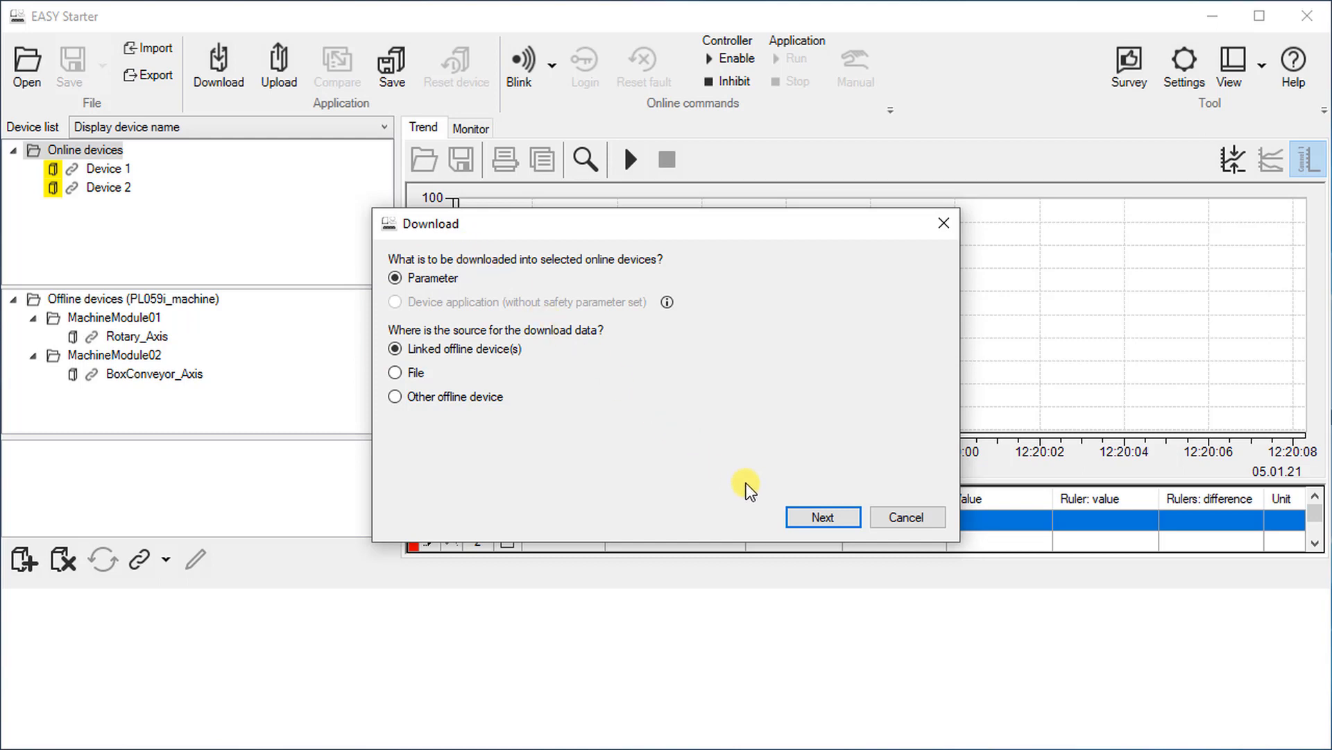
{"action": "left_click", "coordinate": [823, 517]}
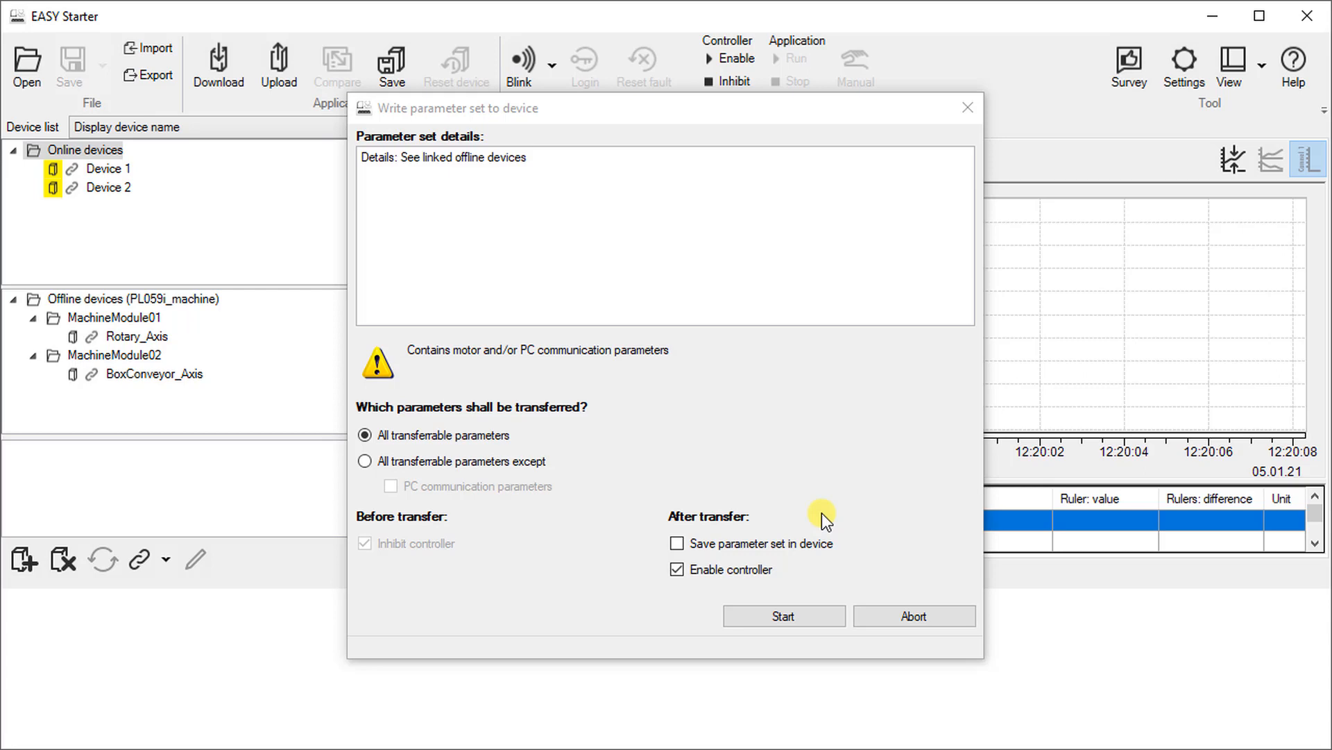
{"action": "left_click", "coordinate": [678, 544]}
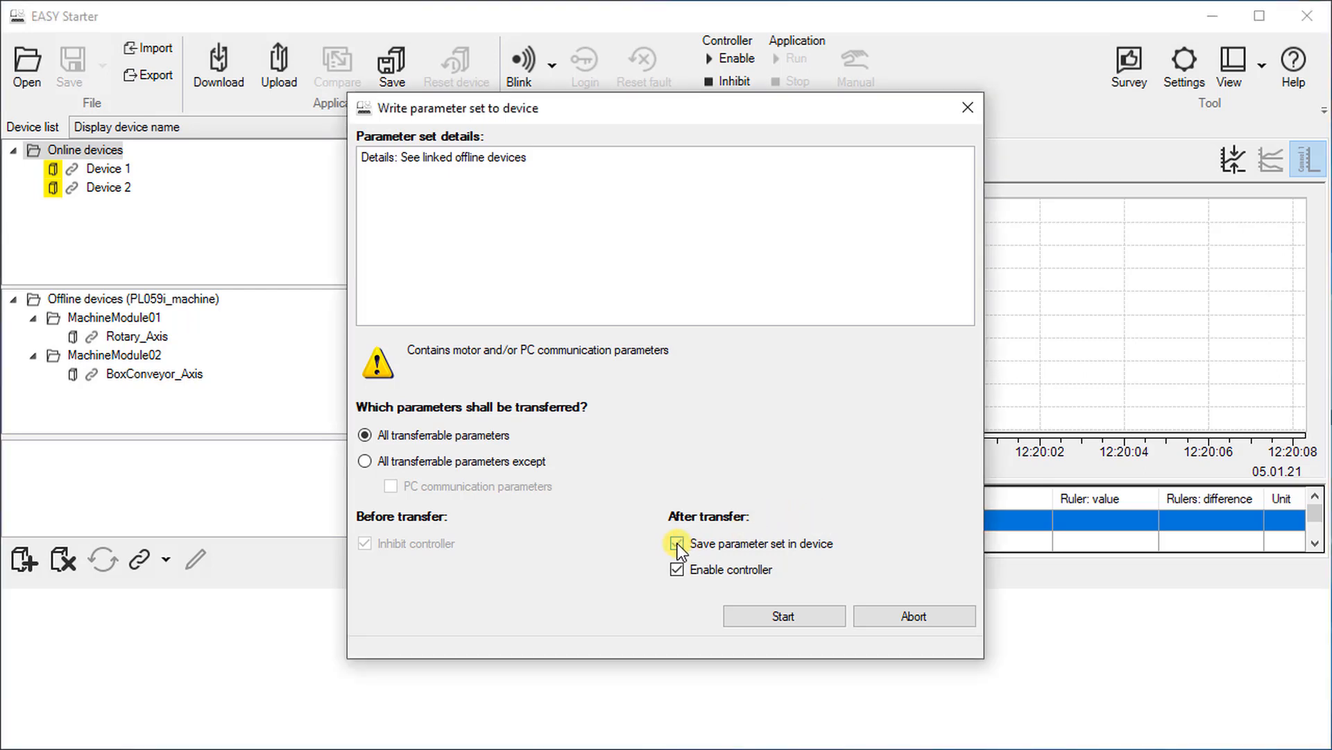
{"action": "left_click", "coordinate": [785, 613]}
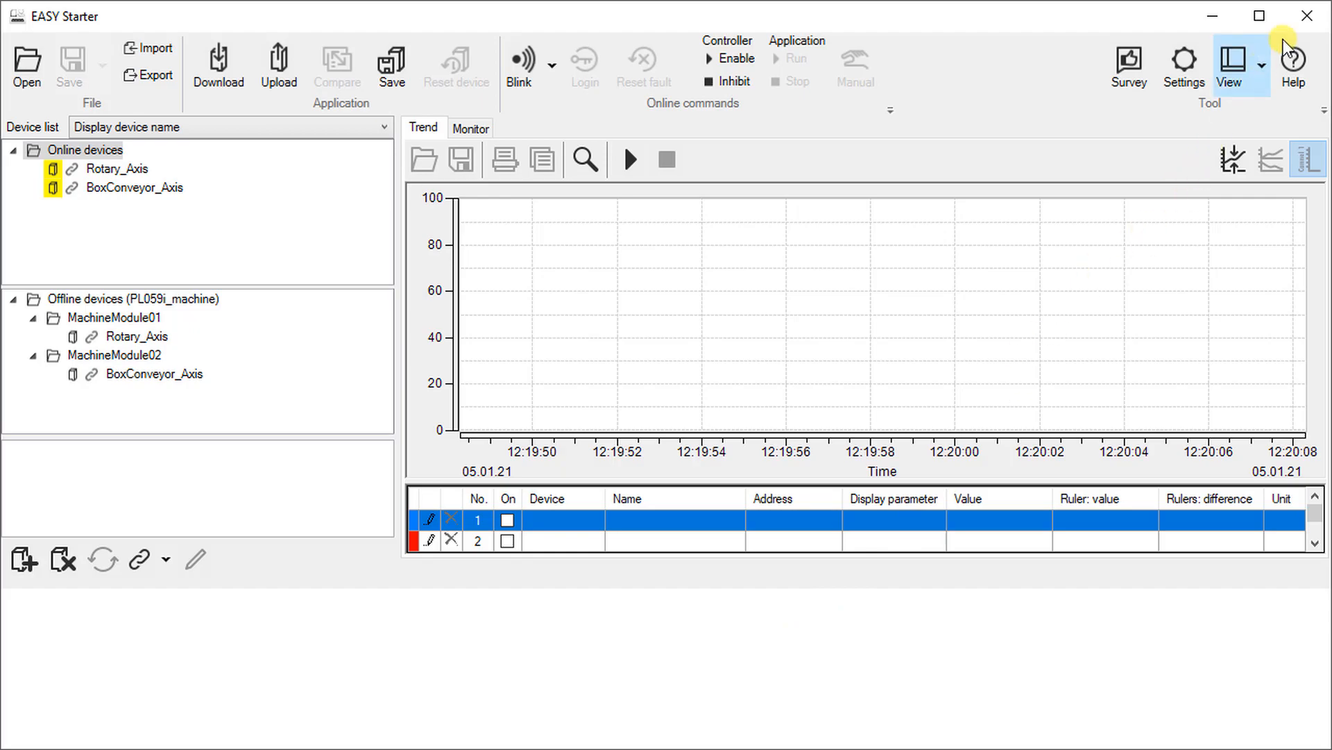
{"action": "left_click", "coordinate": [1307, 24]}
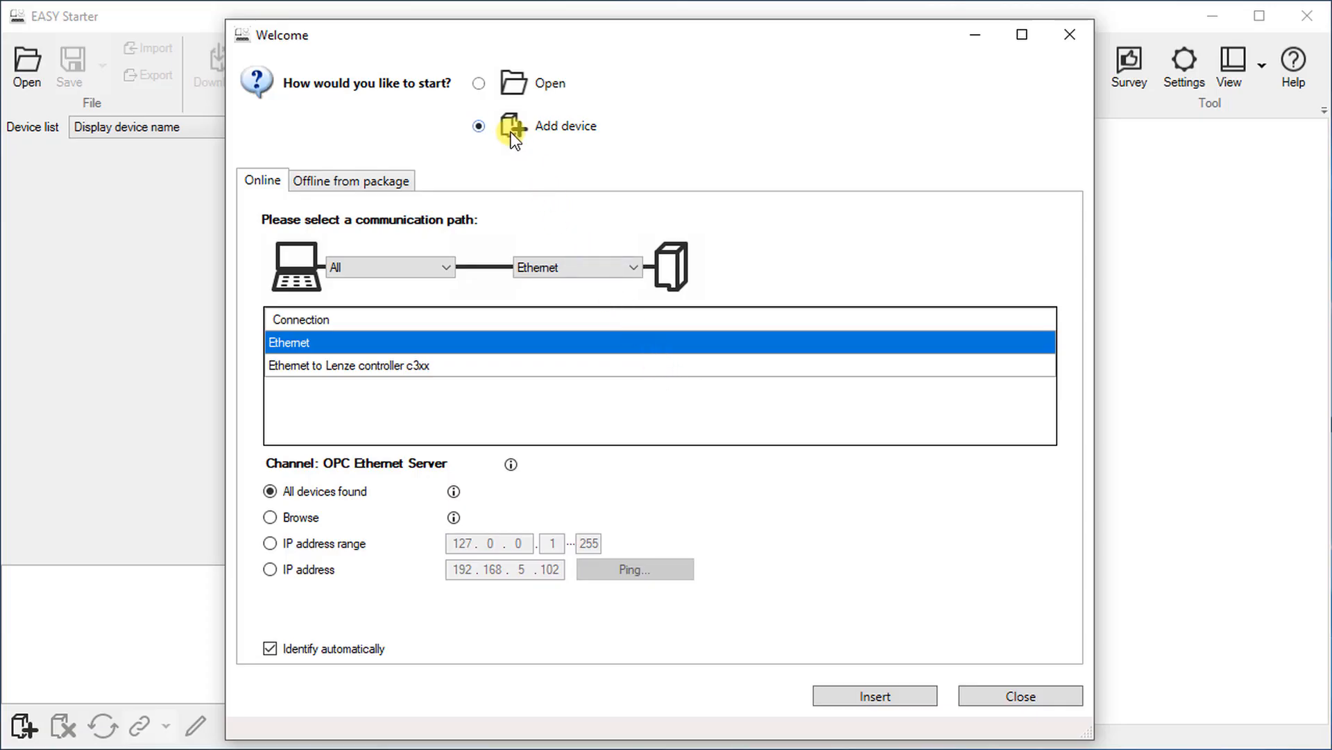
- Reopen the saved PL059i_machine project from the Welcome dialog with its whole folder ticked
{"action": "left_click", "coordinate": [479, 83]}
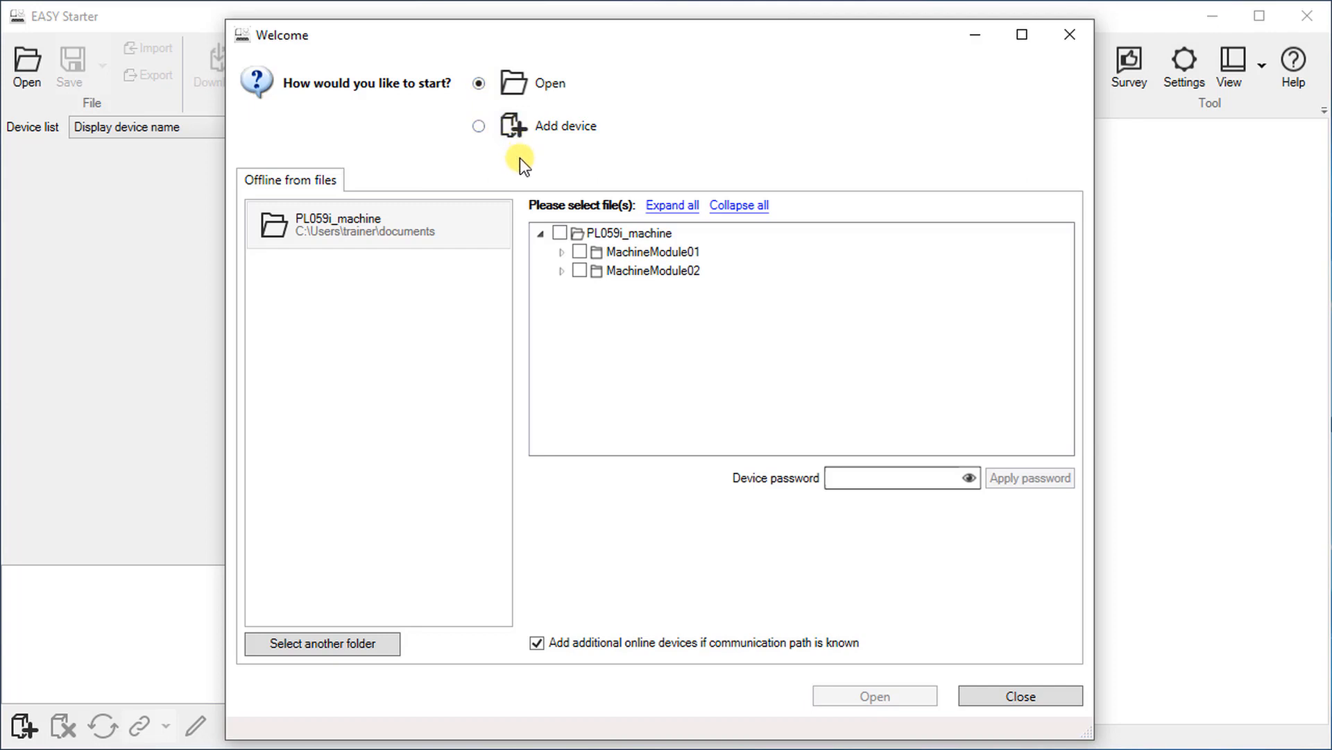
{"action": "left_click", "coordinate": [560, 232]}
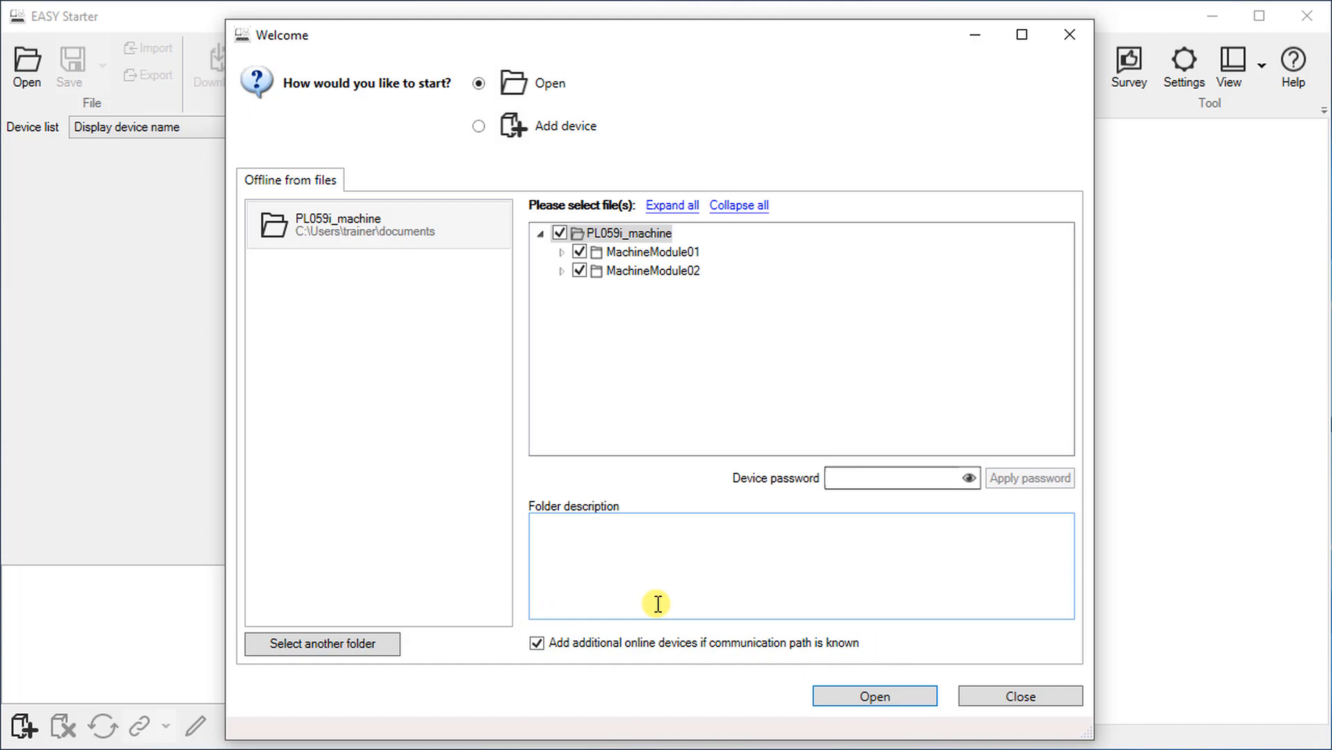
{"action": "left_click", "coordinate": [869, 691]}
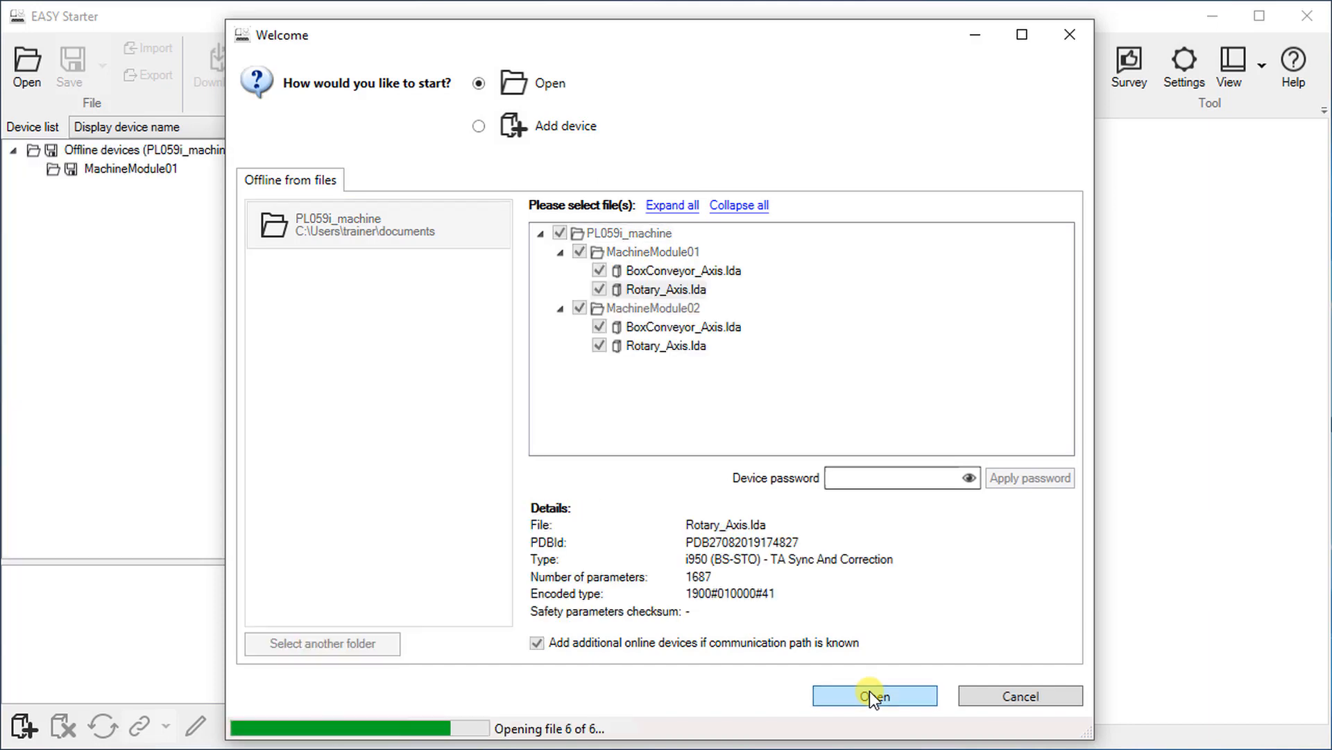